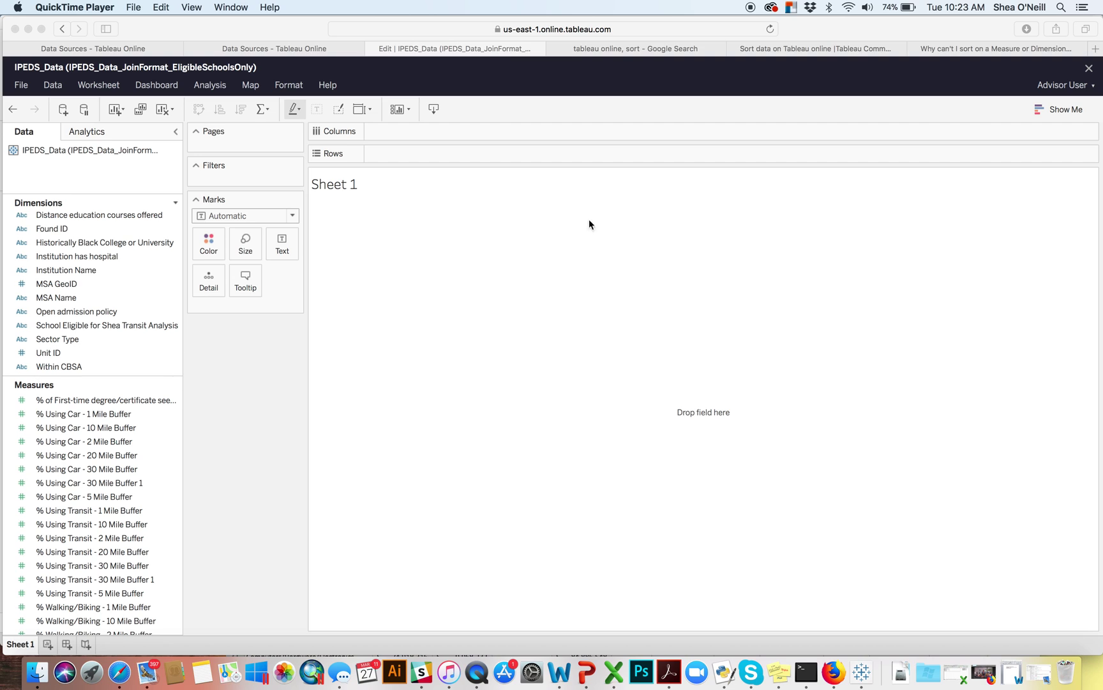
Step: Look through the dimensions and measures available in the IPEDS_Data source
click(210, 295)
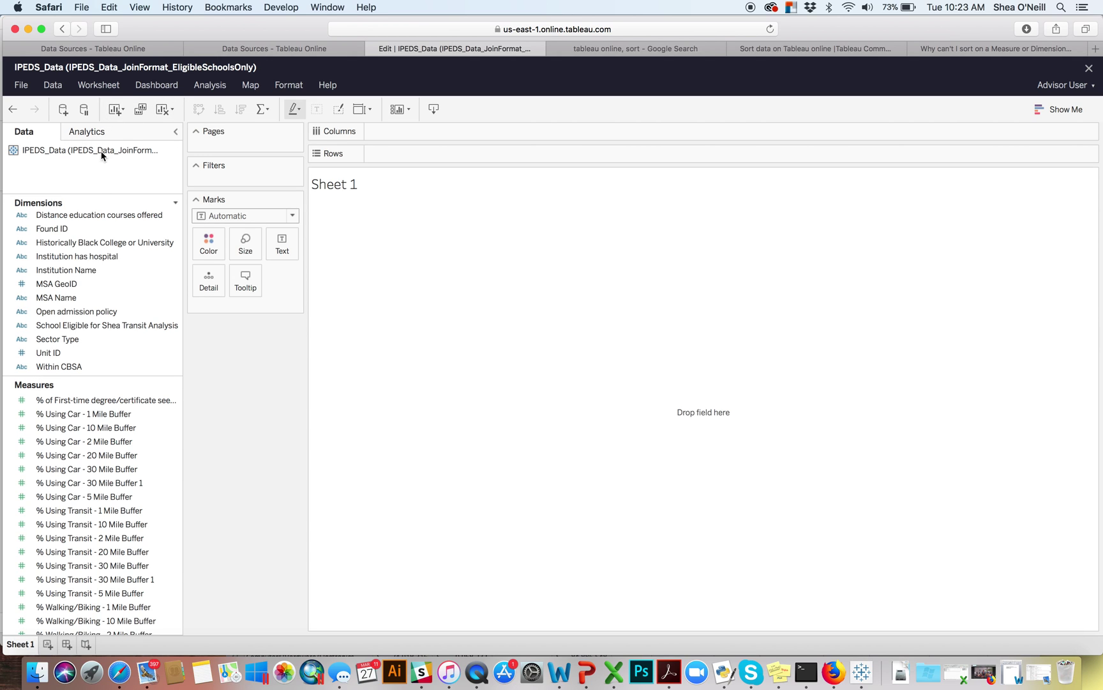
click(74, 242)
scroll(83, 409, down, 5)
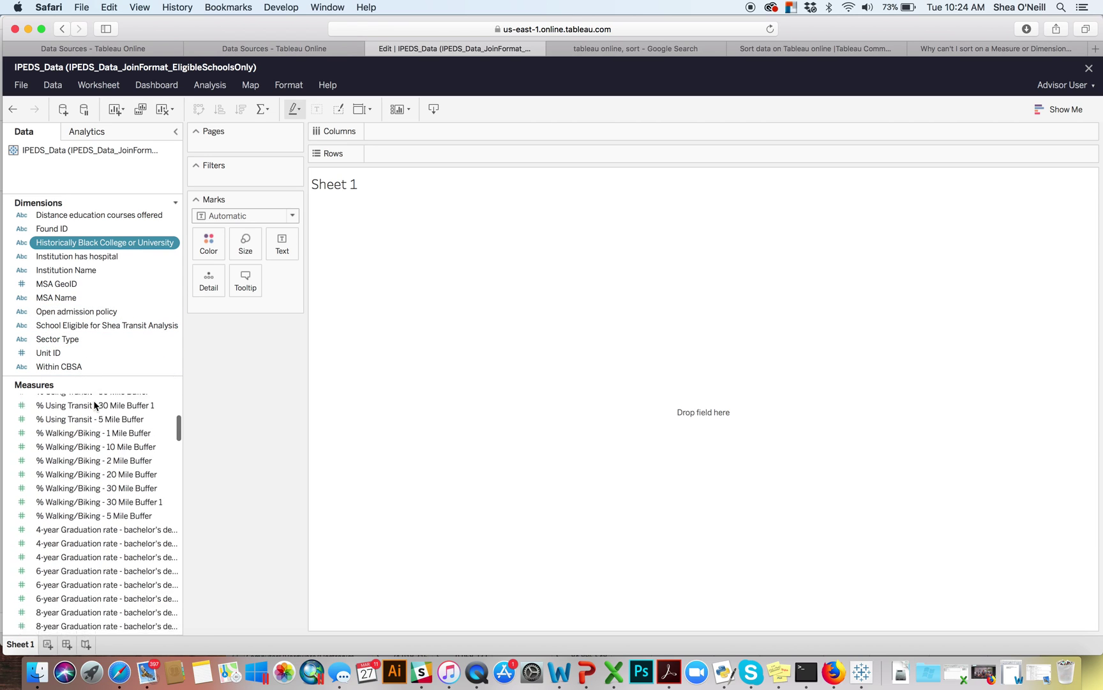
scroll(78, 505, down, 20)
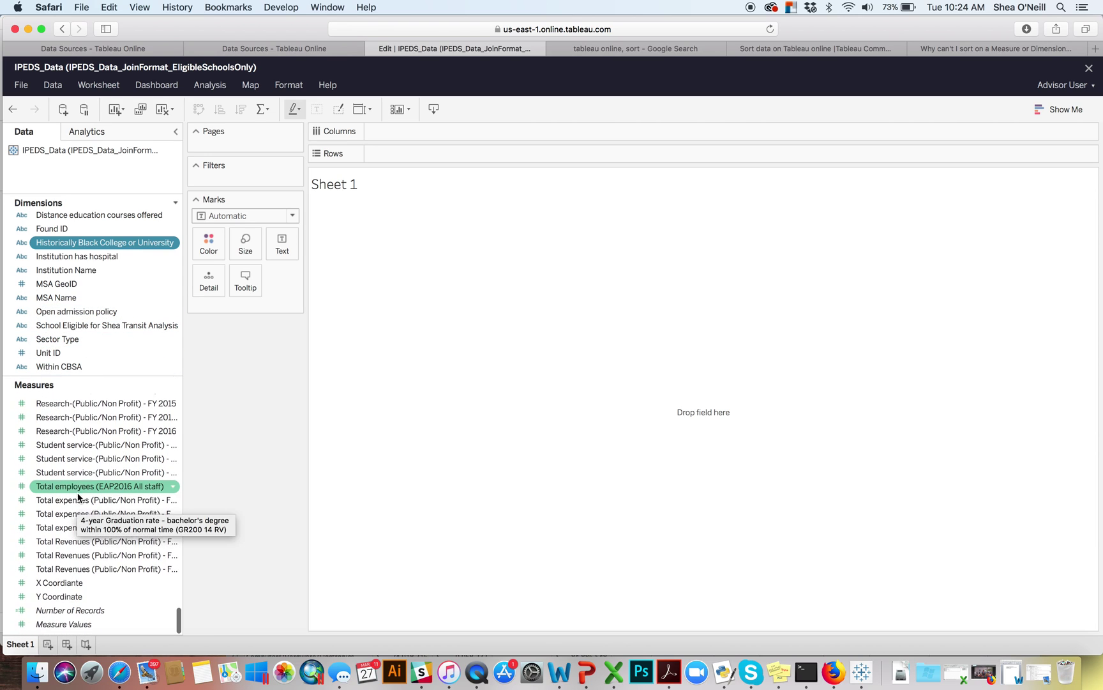
scroll(78, 496, up, 20)
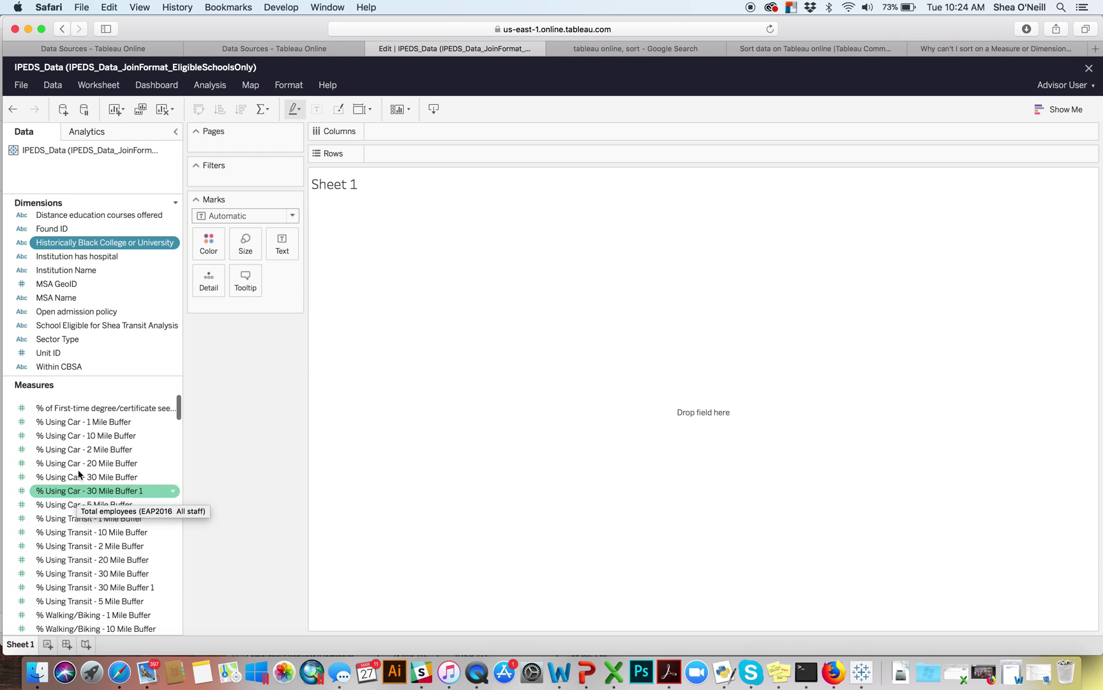
scroll(115, 296, up, 4)
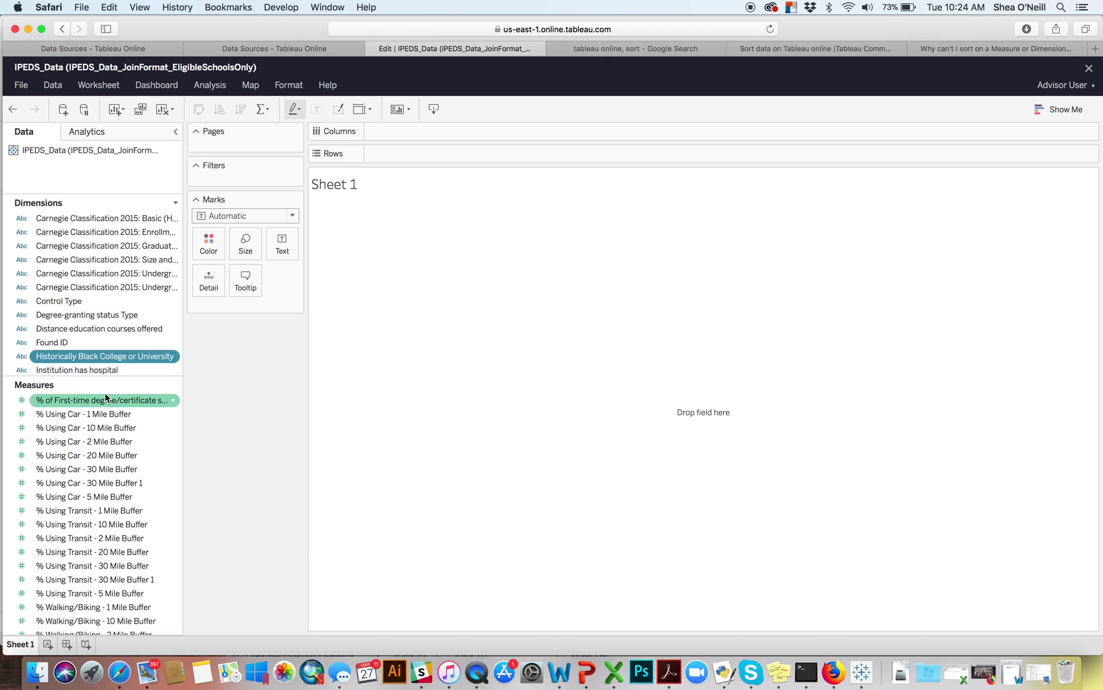
scroll(64, 300, down, 5)
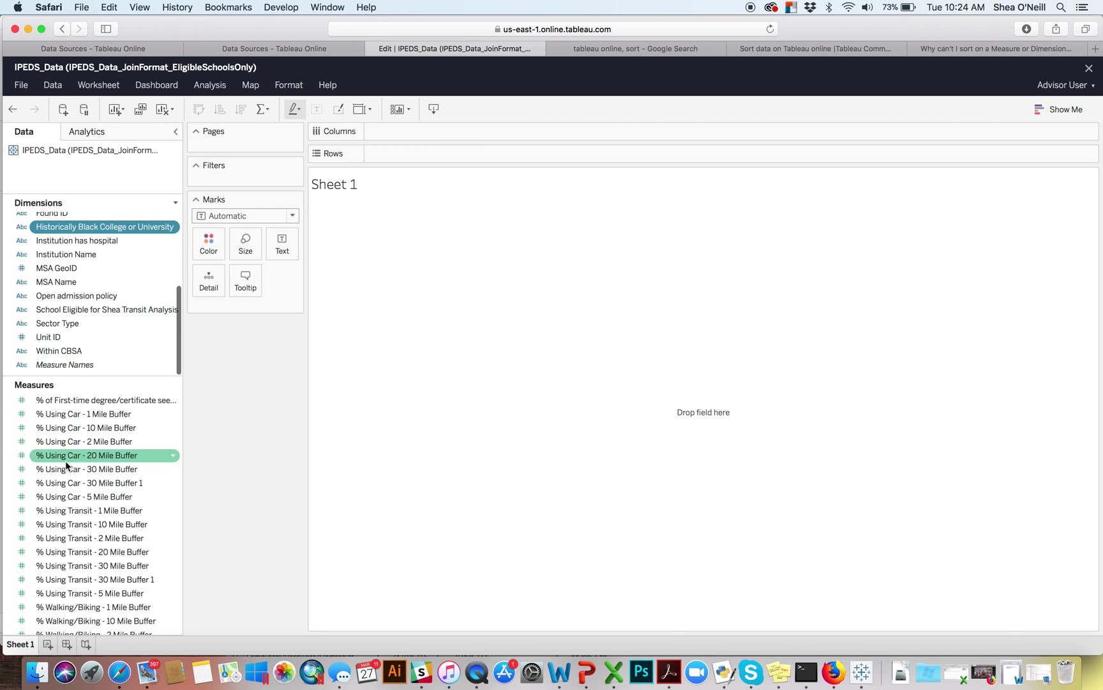
scroll(87, 339, up, 5)
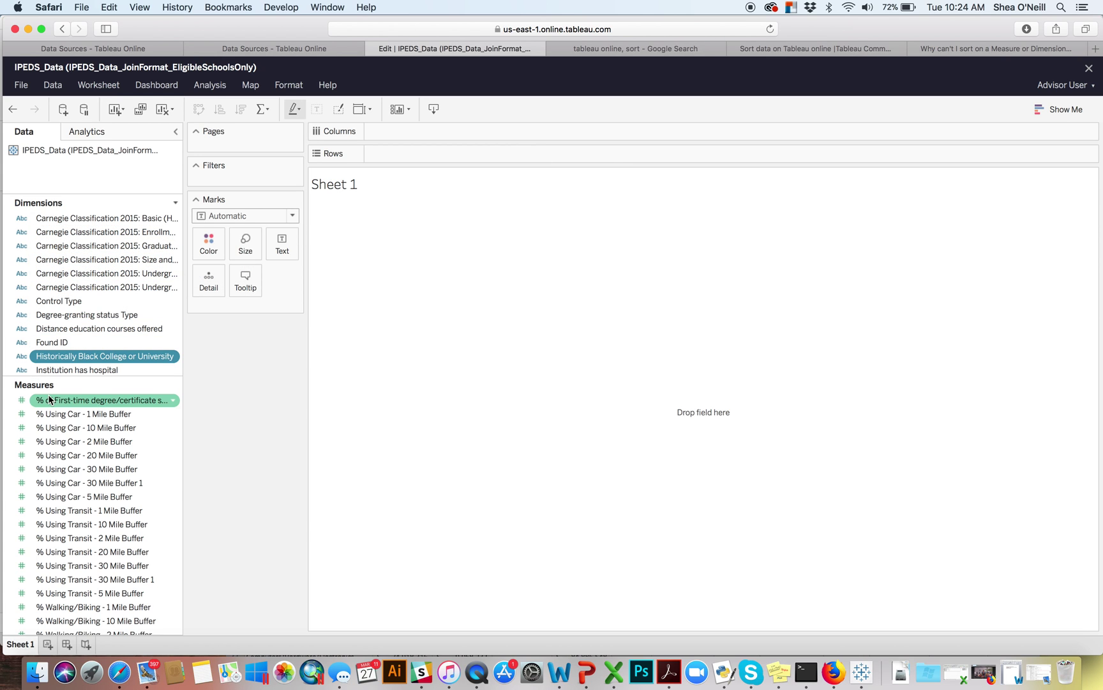
scroll(90, 483, down, 2)
scroll(89, 489, up, 2)
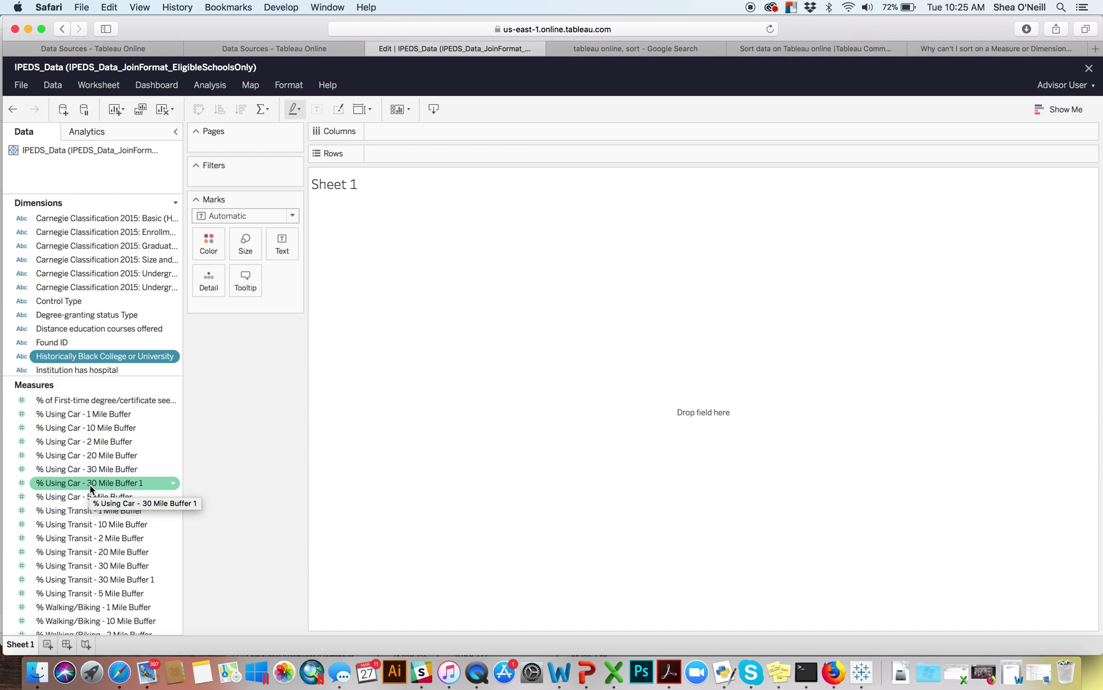
Step: Browse the full measures list, from the commuting percentages through graduation rates, enrollment, population and finance fields
scroll(91, 488, down, 5)
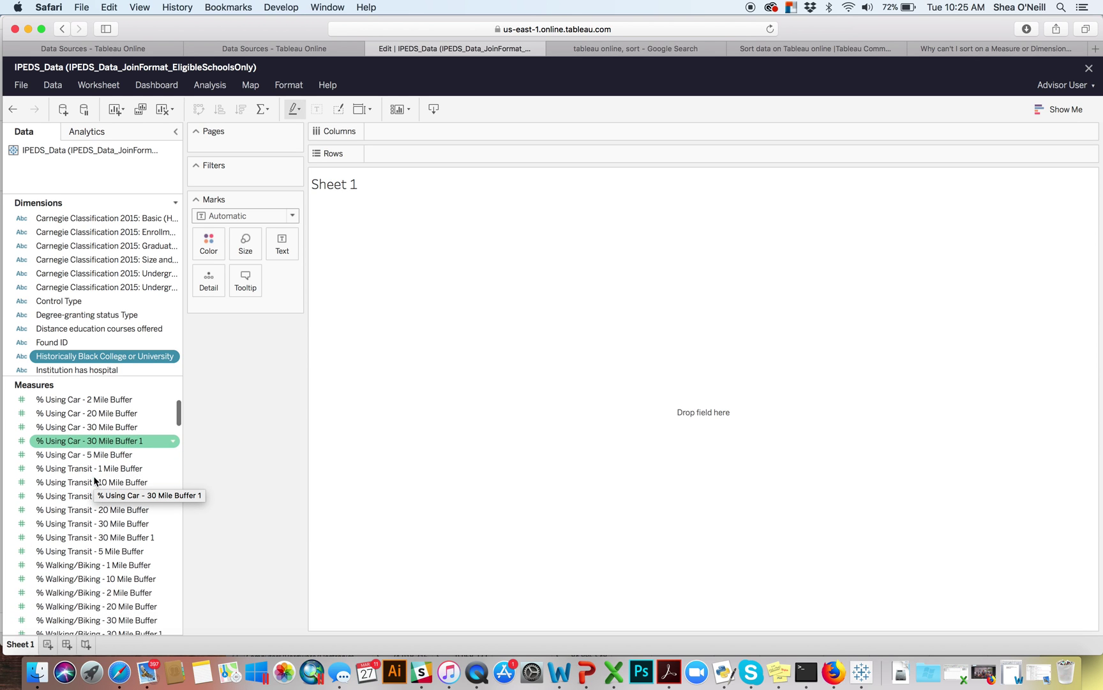
scroll(93, 480, down, 20)
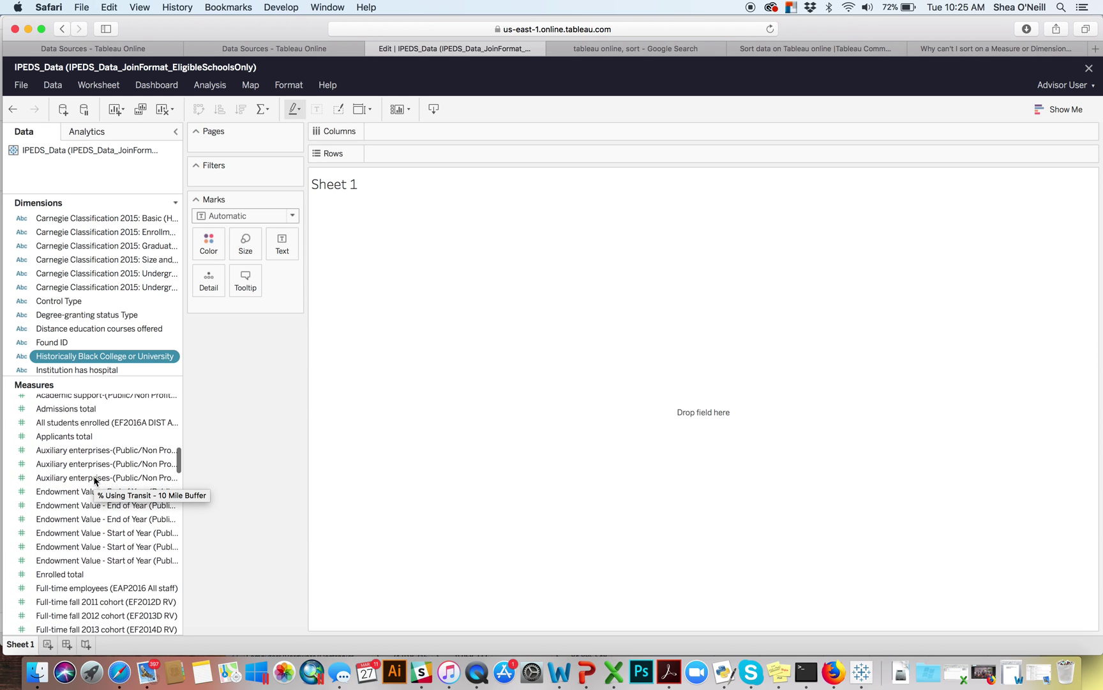
scroll(94, 480, down, 20)
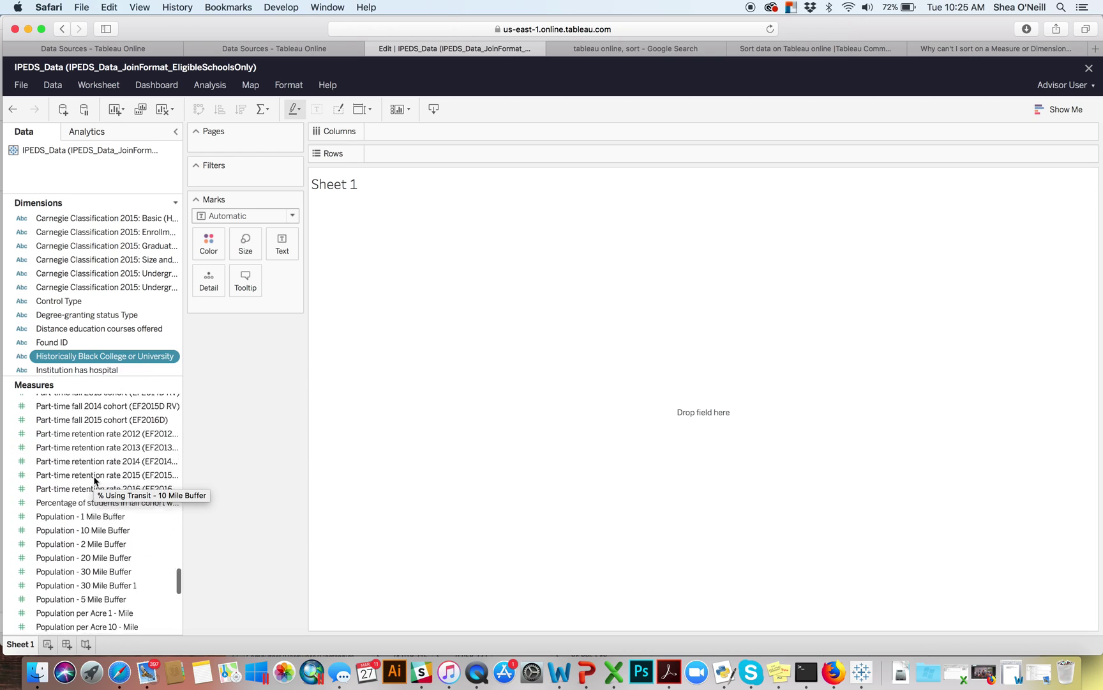
scroll(94, 480, down, 3)
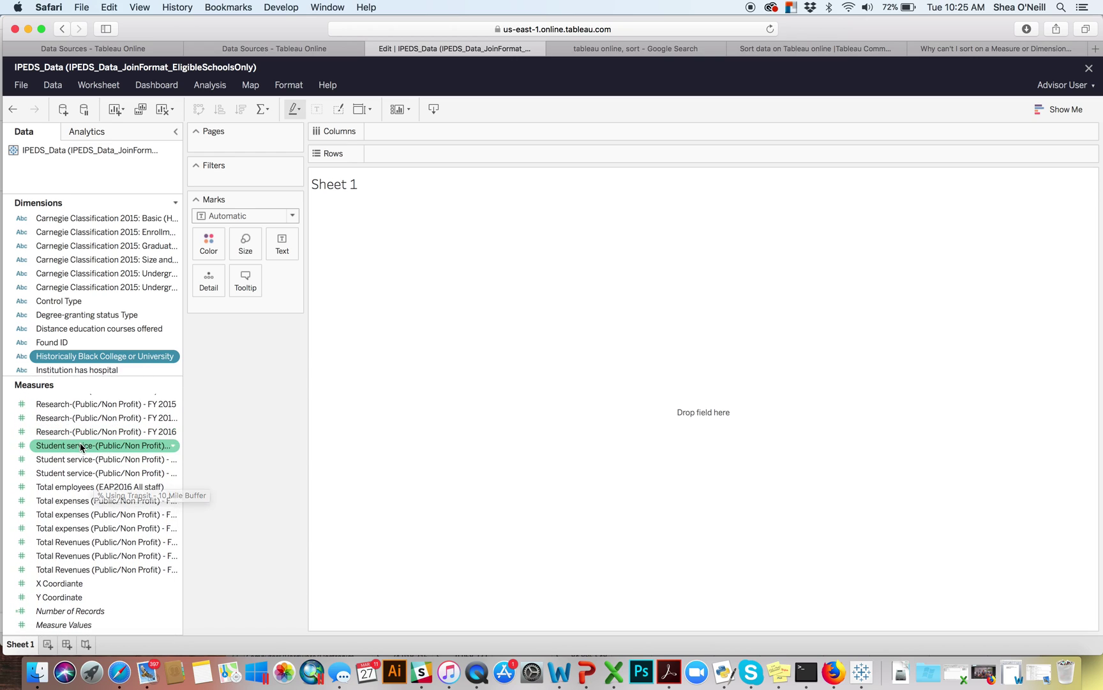
scroll(80, 447, up, 10)
scroll(80, 445, up, 15)
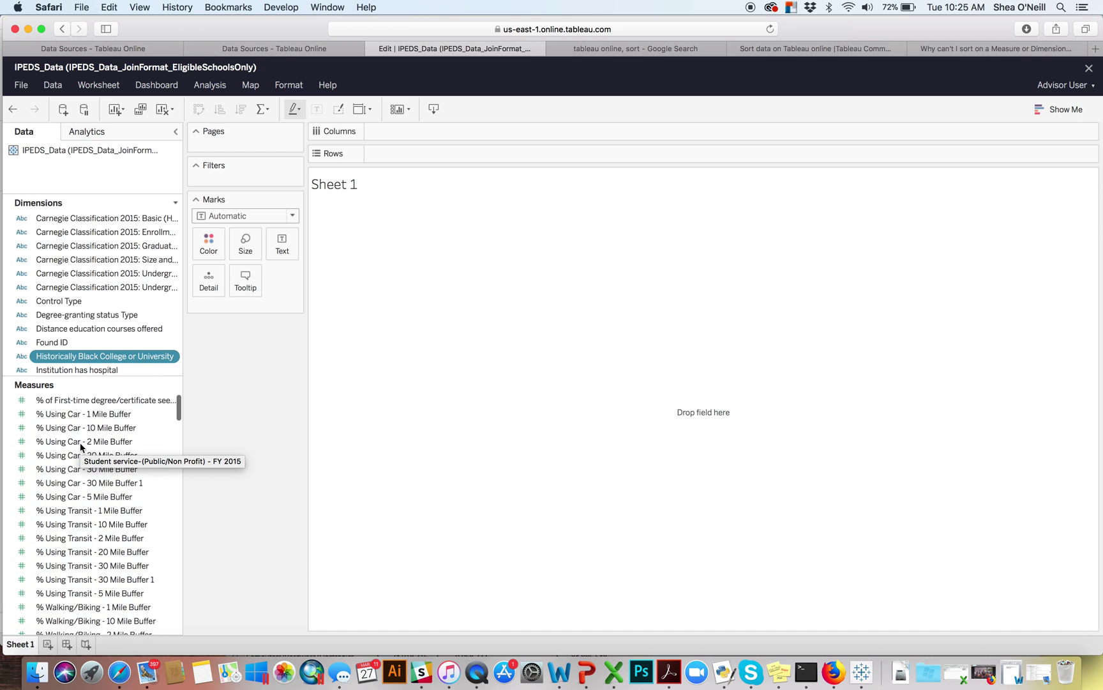
scroll(159, 506, down, 10)
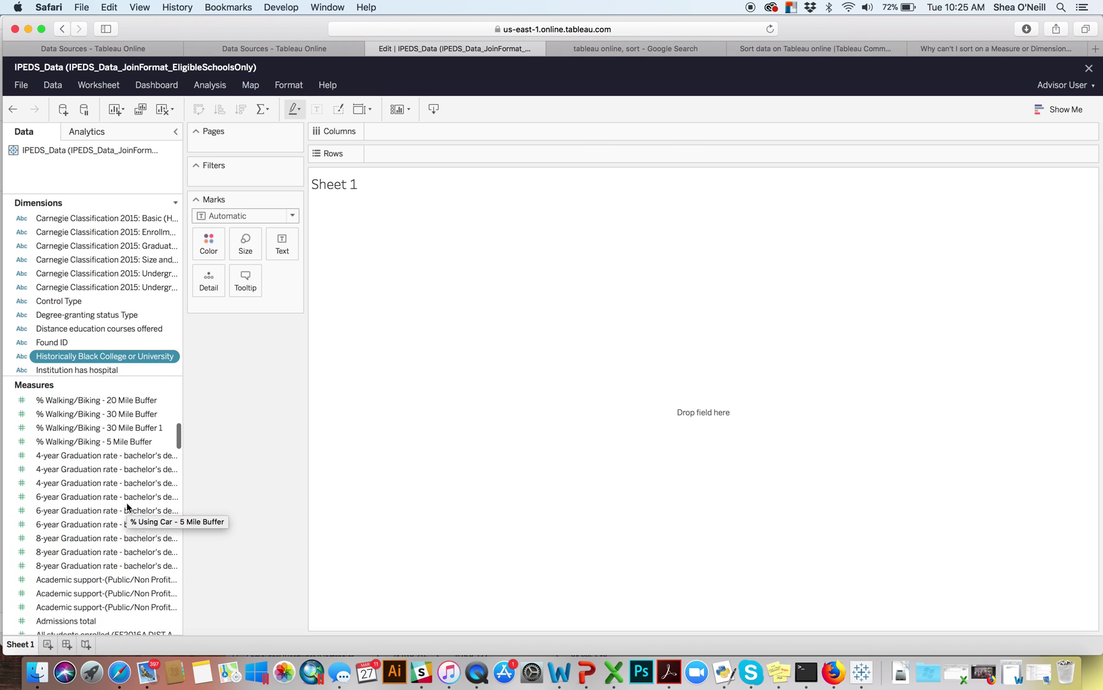
scroll(127, 506, down, 15)
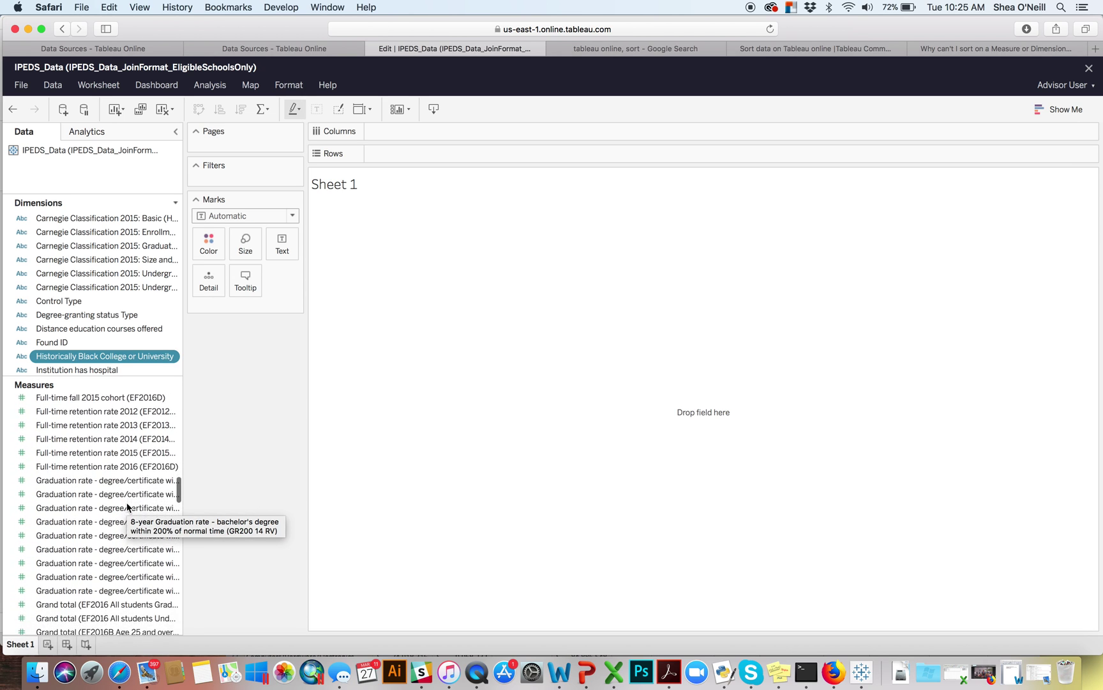
scroll(127, 506, up, 5)
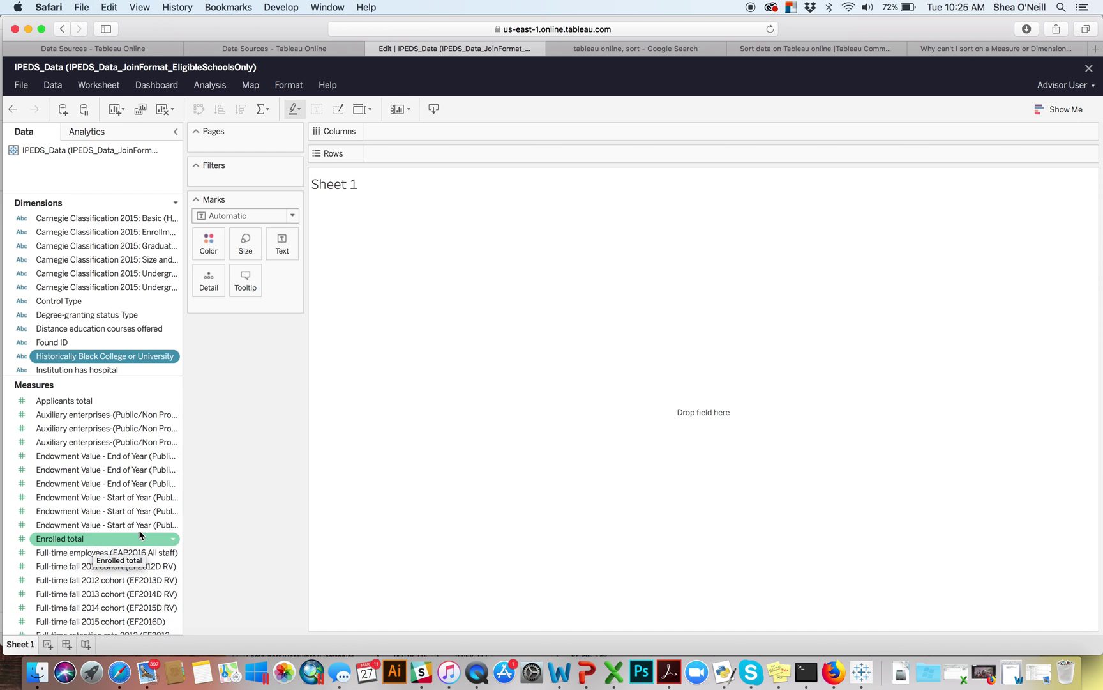
scroll(135, 529, down, 8)
scroll(136, 529, down, 5)
scroll(136, 529, up, 20)
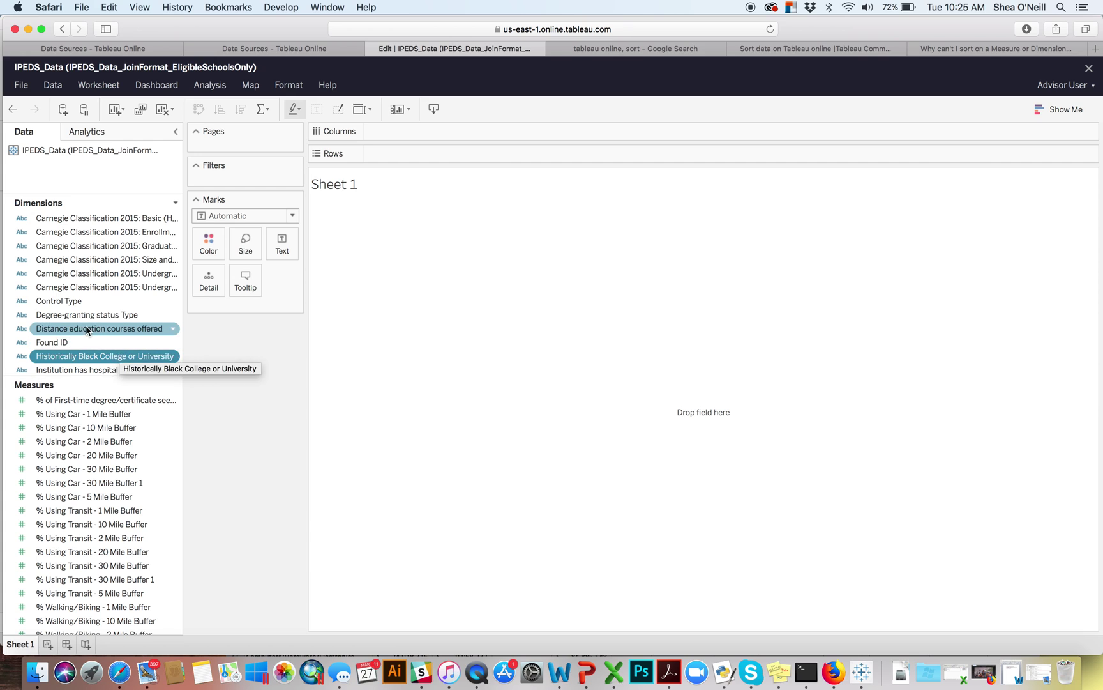
Step: View the options available for the Institution Name dimension and close them without choosing any
scroll(89, 316, down, 4)
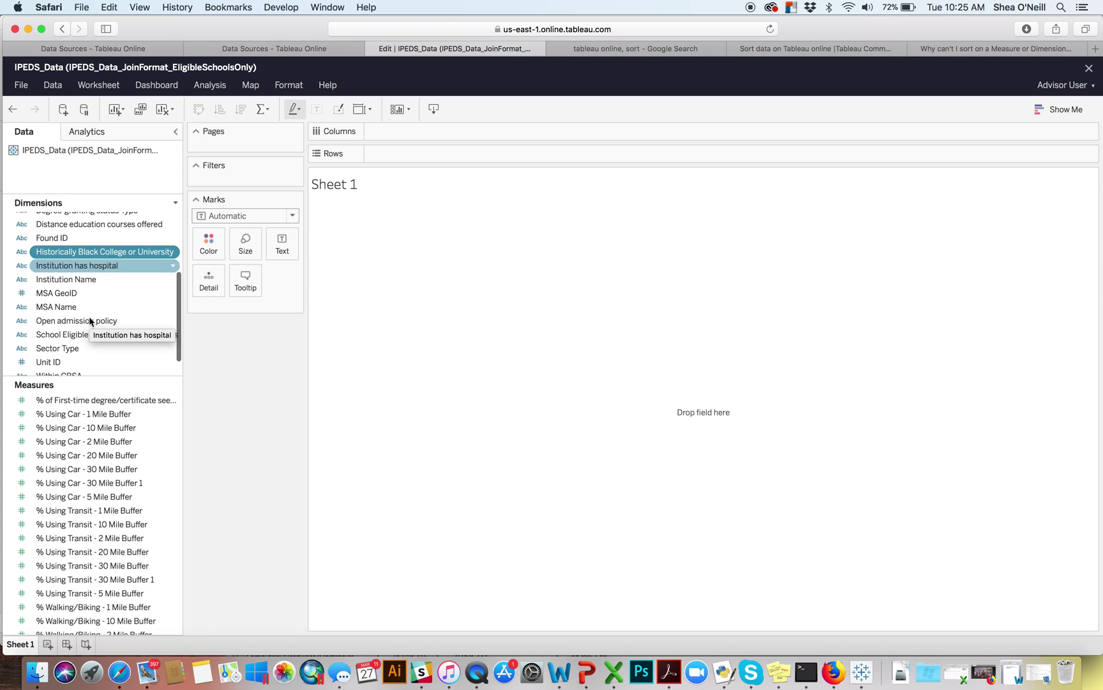
click(173, 281)
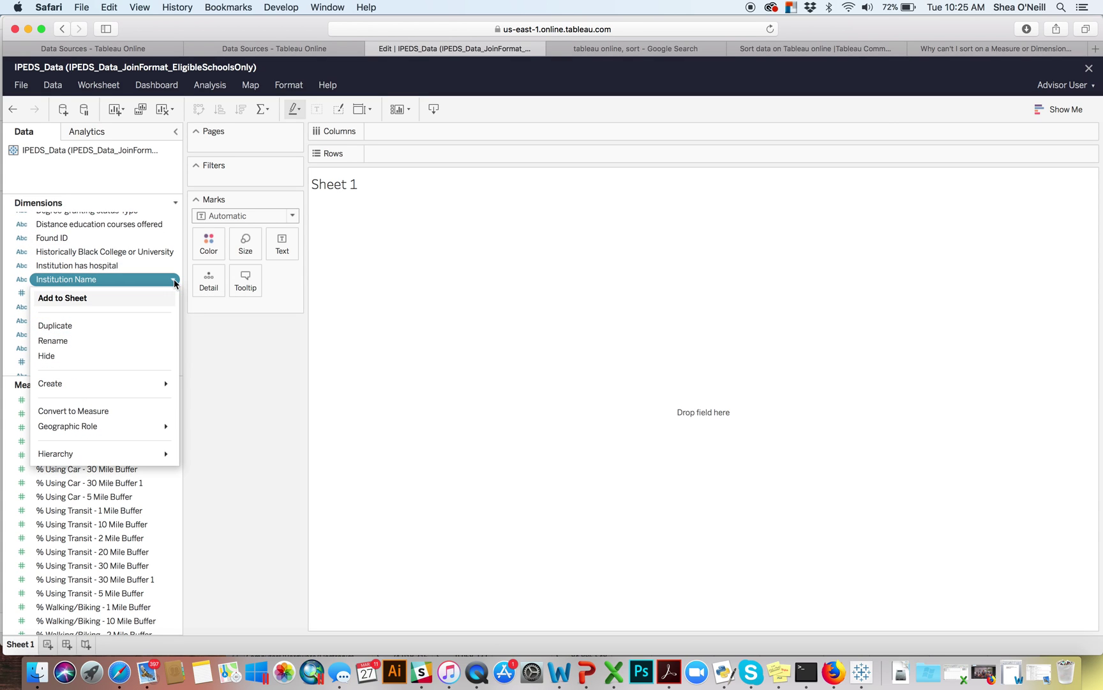
mouse_move(120, 387)
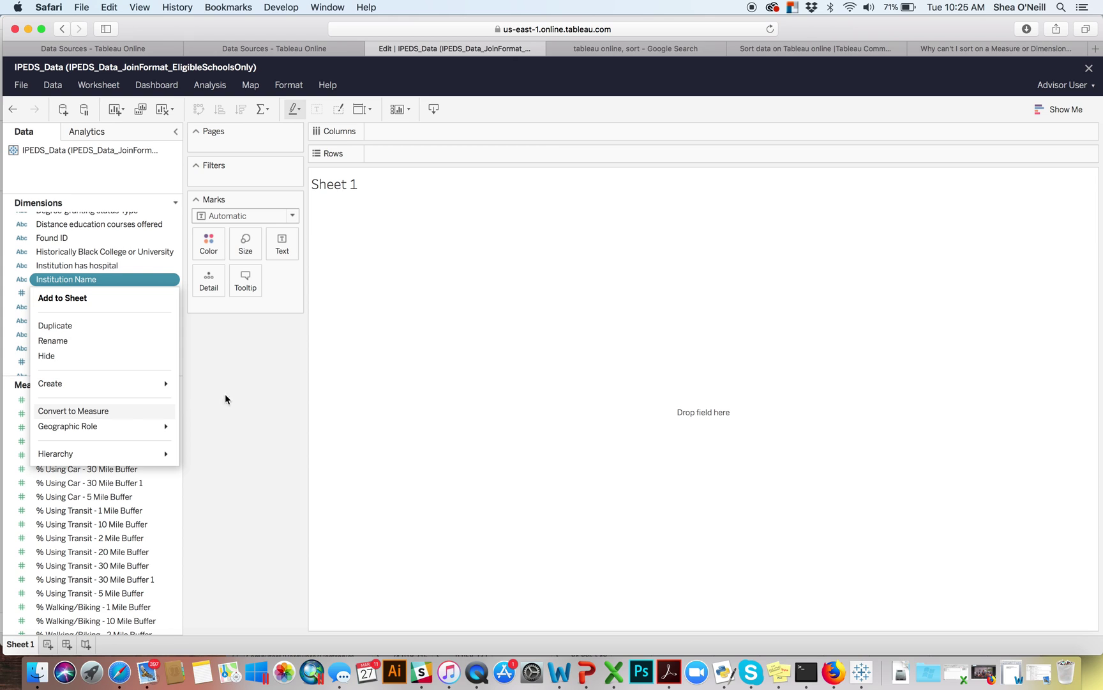
click(254, 380)
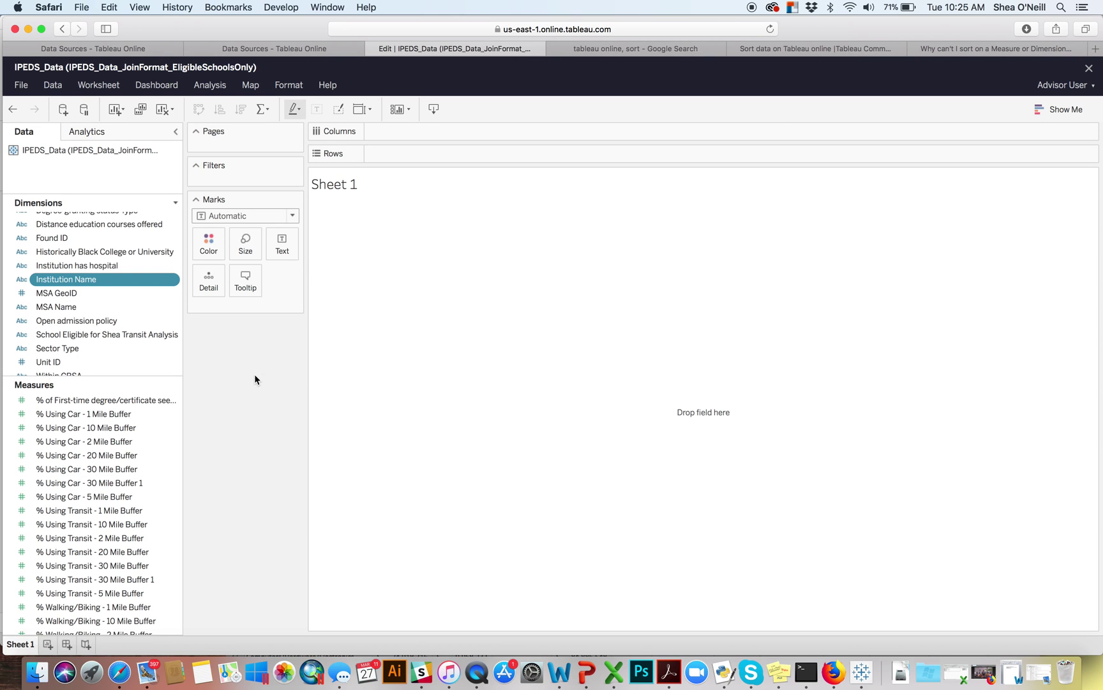
Step: Place Institution Name in the view to list the schools as rows, and remove it from the sheet
drag(153, 279, 455, 342)
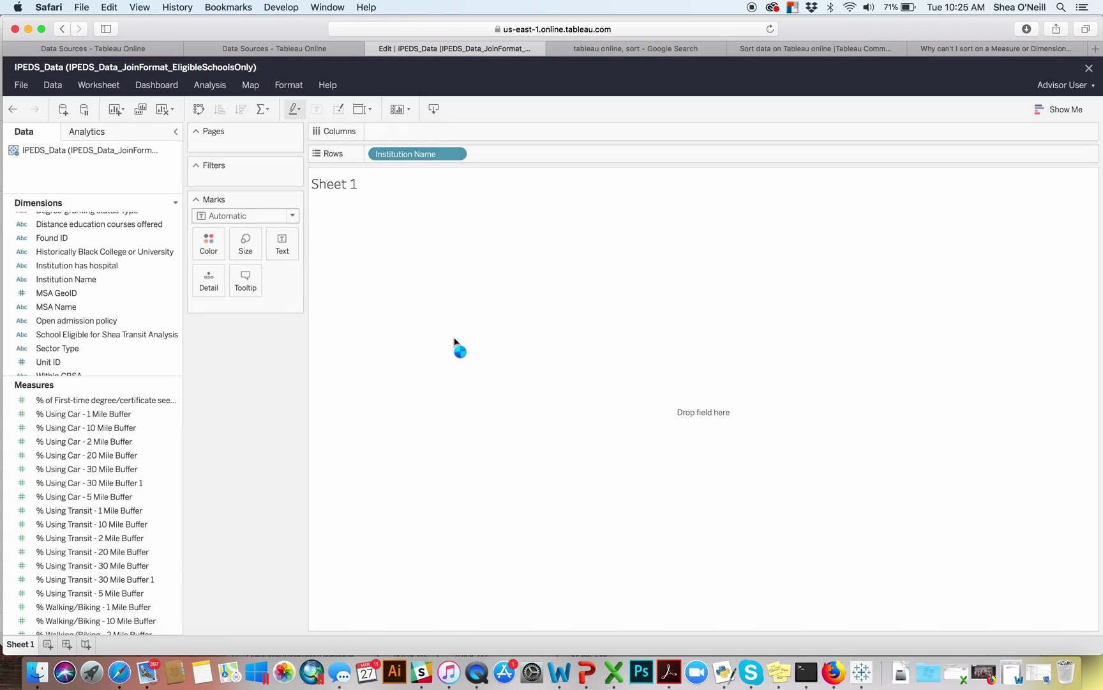
scroll(469, 402, down, 5)
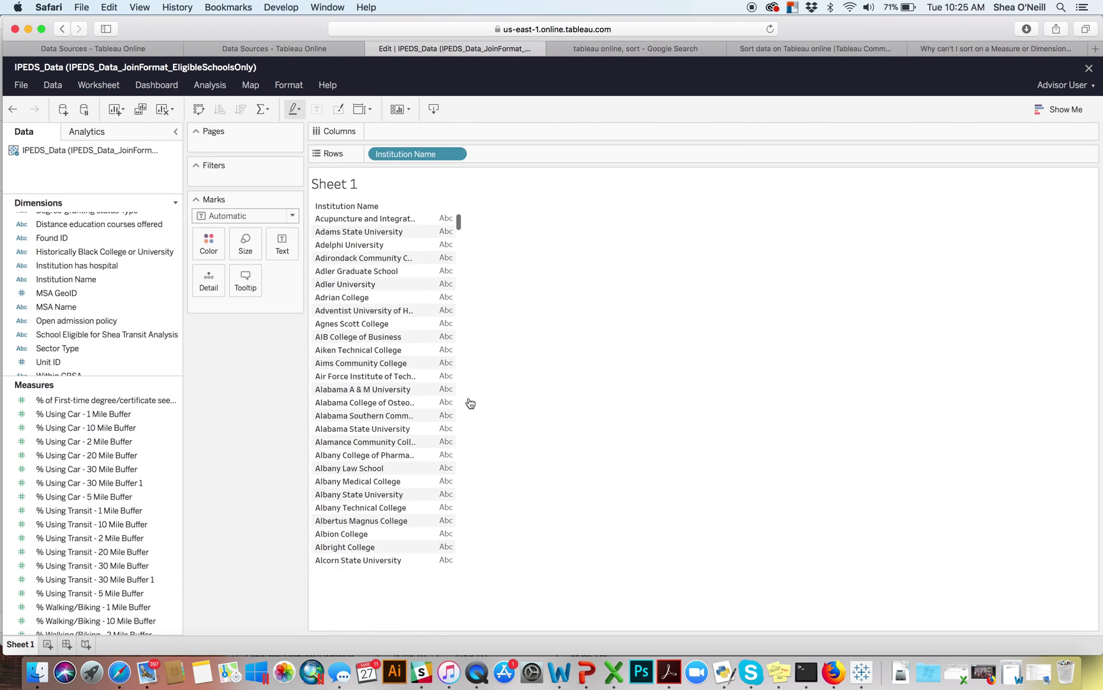
scroll(470, 402, up, 5)
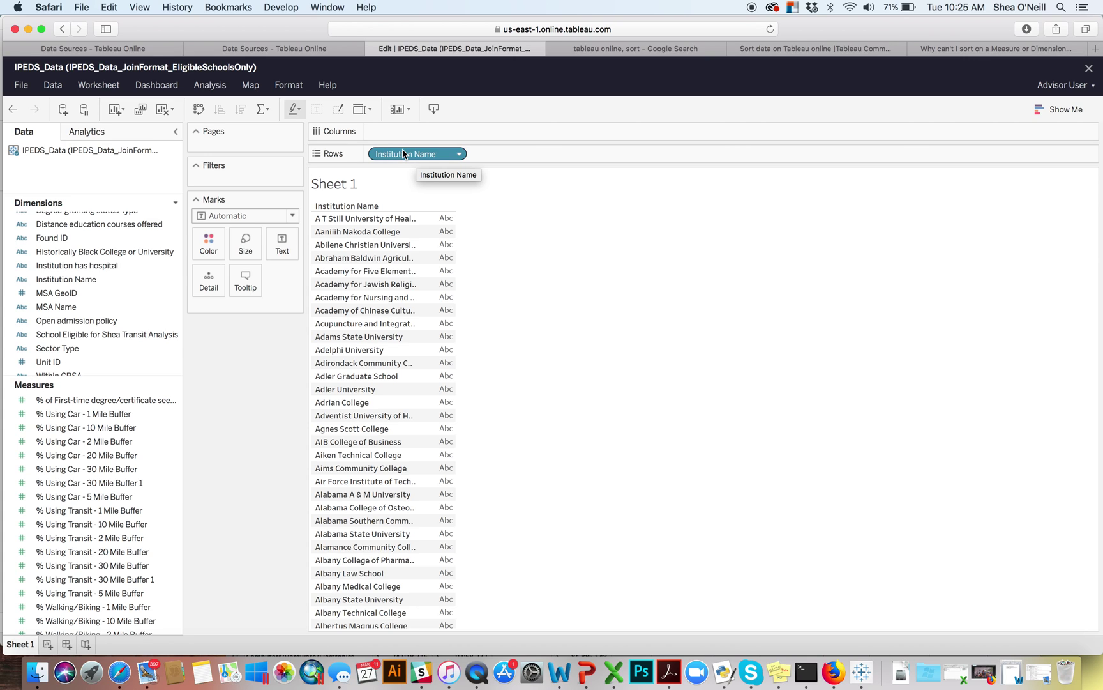
drag(396, 160, 242, 387)
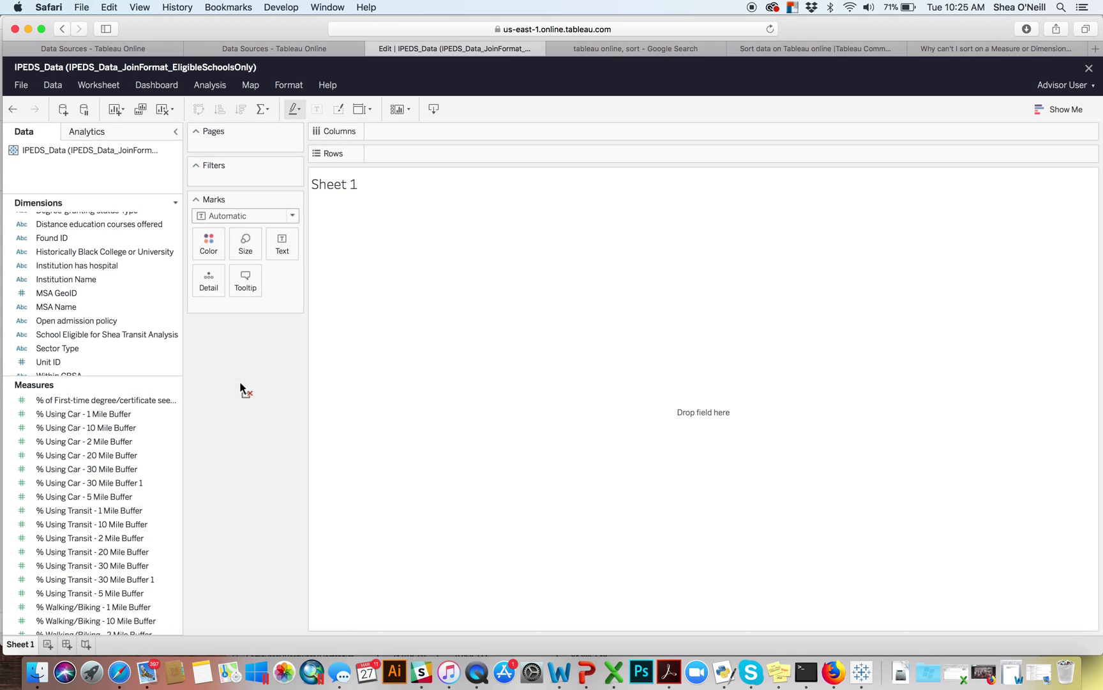
Step: Examine the dimension fields again and the measures from the commuting percentages down to Measure Values
click(106, 309)
scroll(106, 311, up, 3)
scroll(106, 311, up, 3)
scroll(106, 311, down, 8)
scroll(106, 311, up, 8)
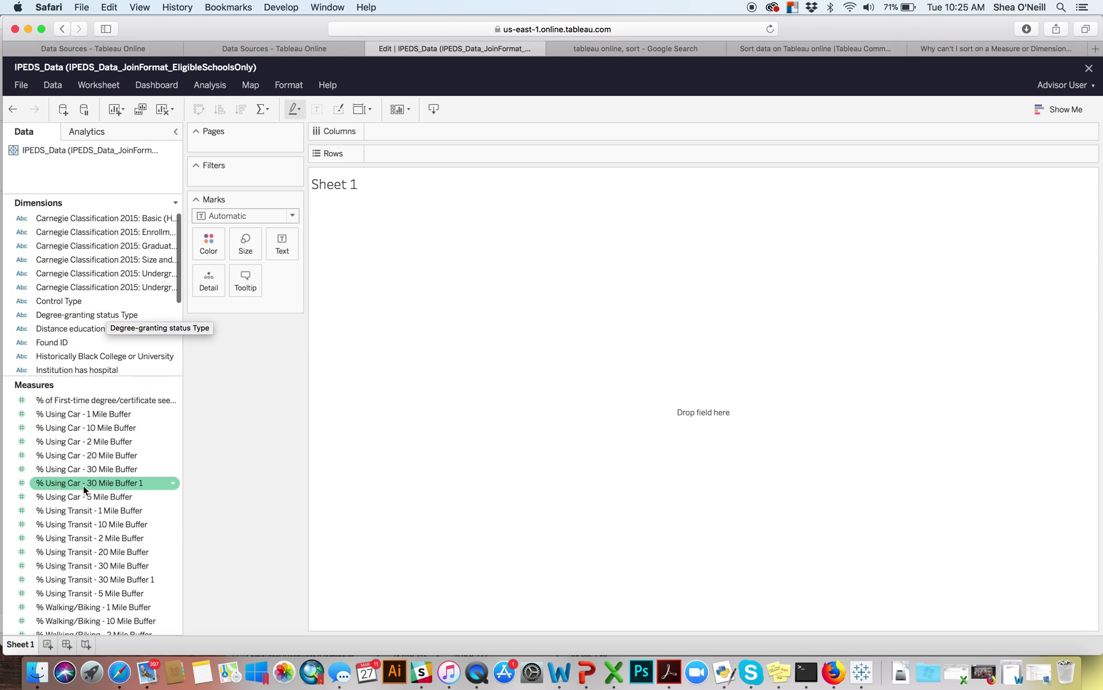
scroll(80, 524, down, 15)
scroll(80, 525, down, 5)
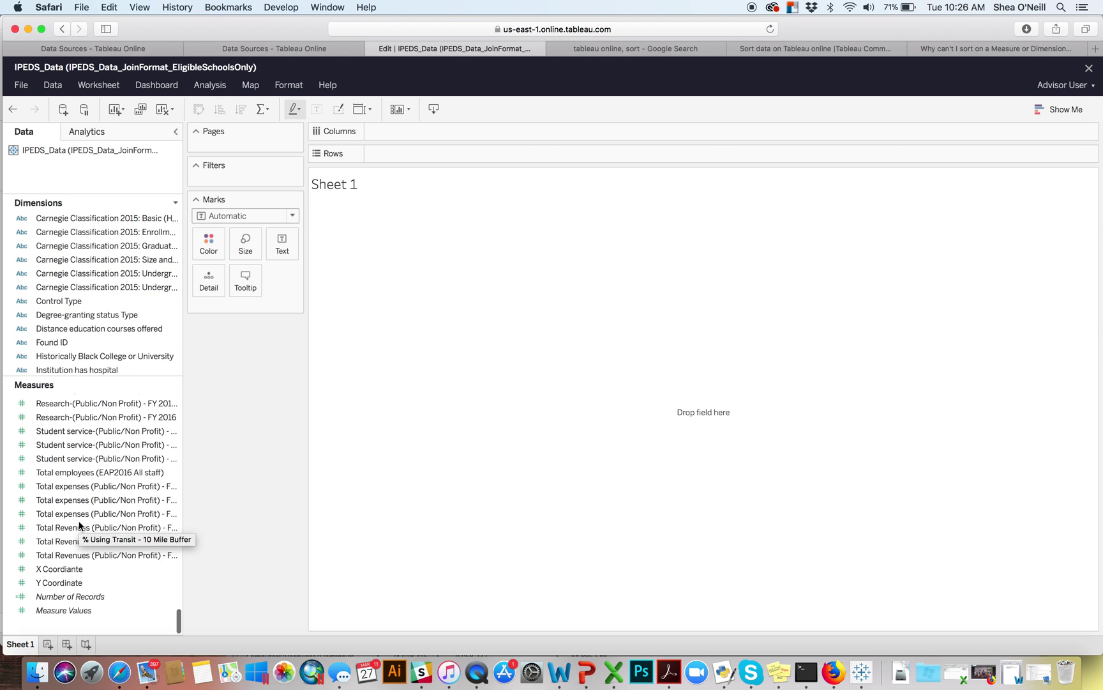
scroll(80, 525, up, 10)
scroll(79, 525, down, 1)
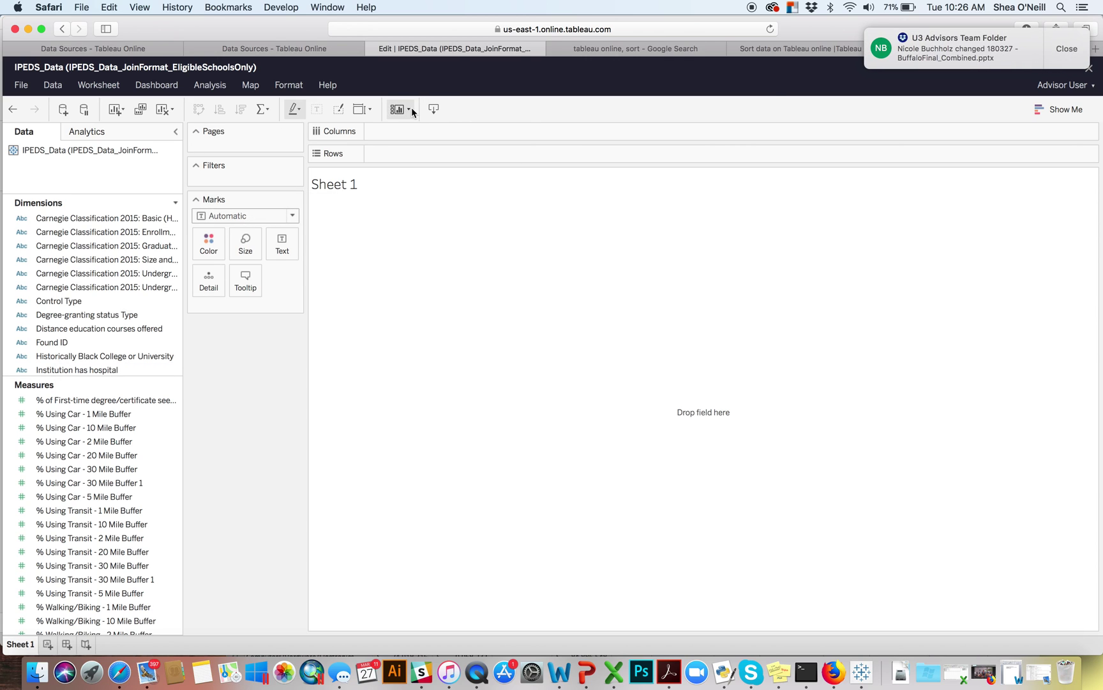
Step: Dismiss the desktop notification and view the chart types offered by Show Me, closing the chooser again
click(1080, 56)
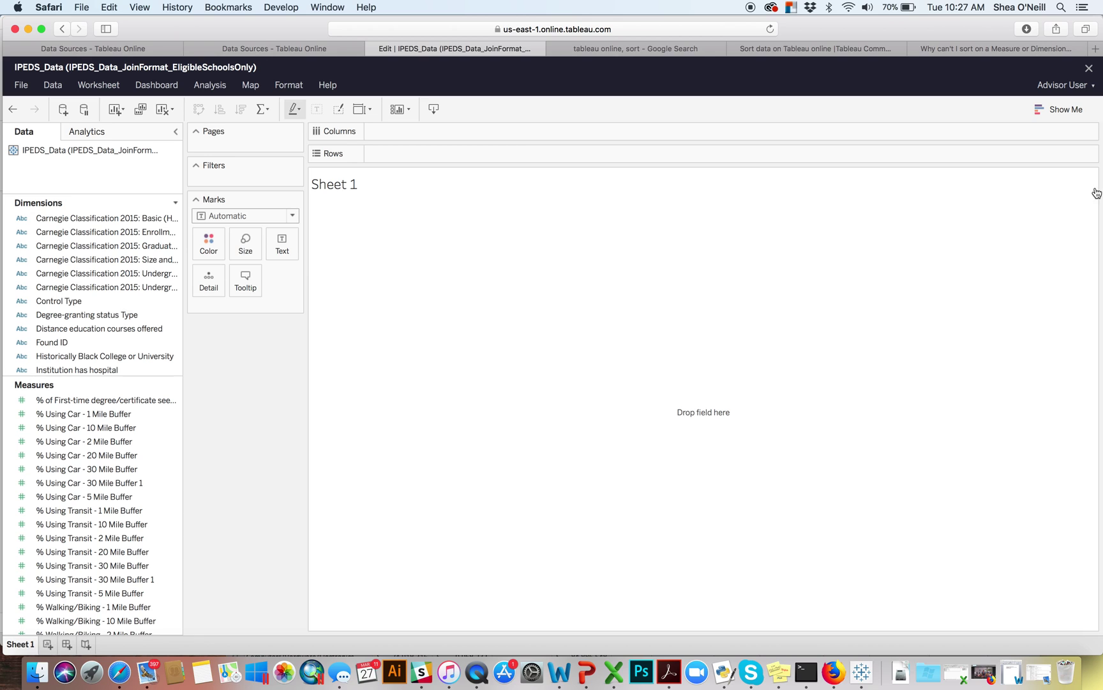
click(1070, 112)
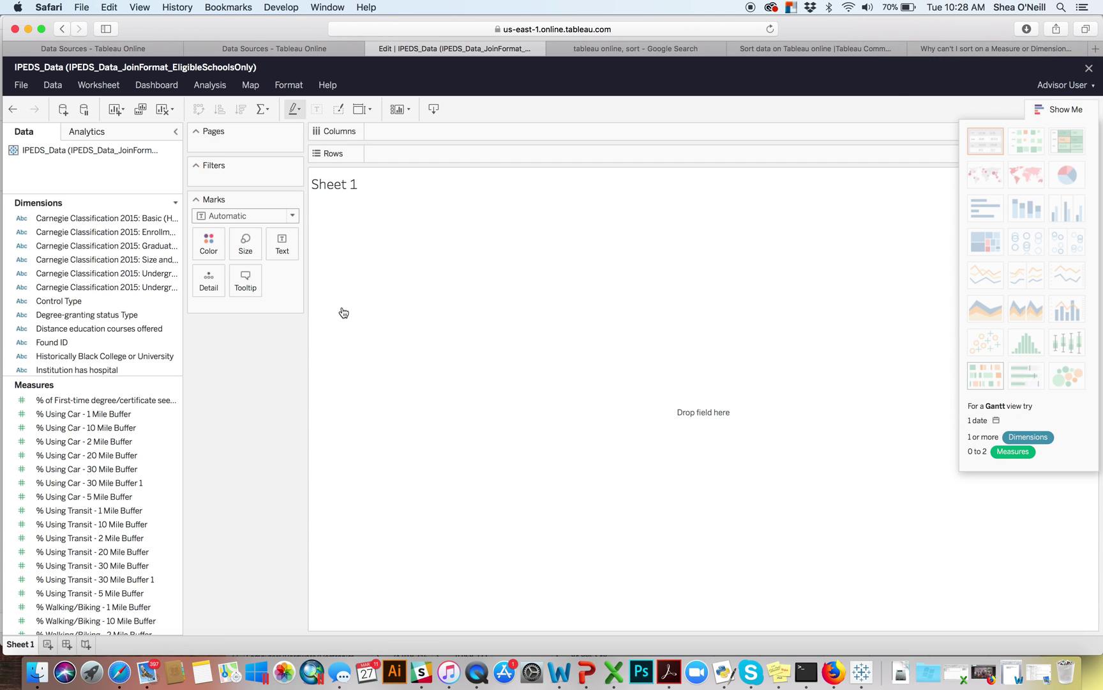
click(1047, 112)
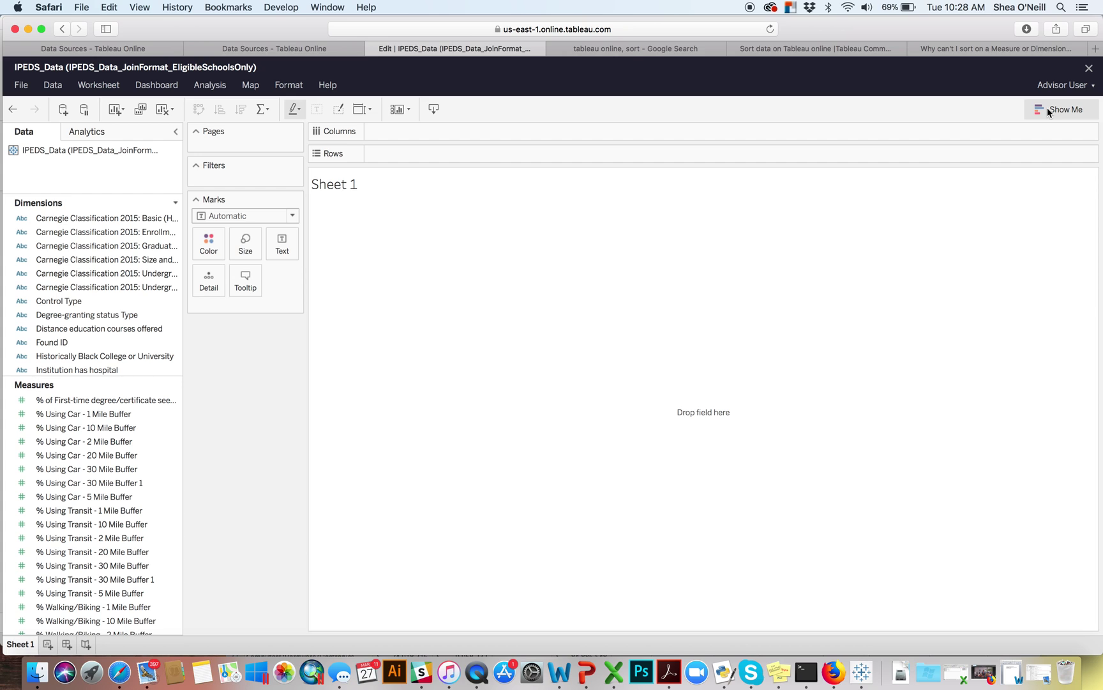
Step: Add the Historically Black College or University dimension to the sheet's rows
click(84, 313)
scroll(83, 313, down, 3)
scroll(83, 314, down, 3)
click(83, 294)
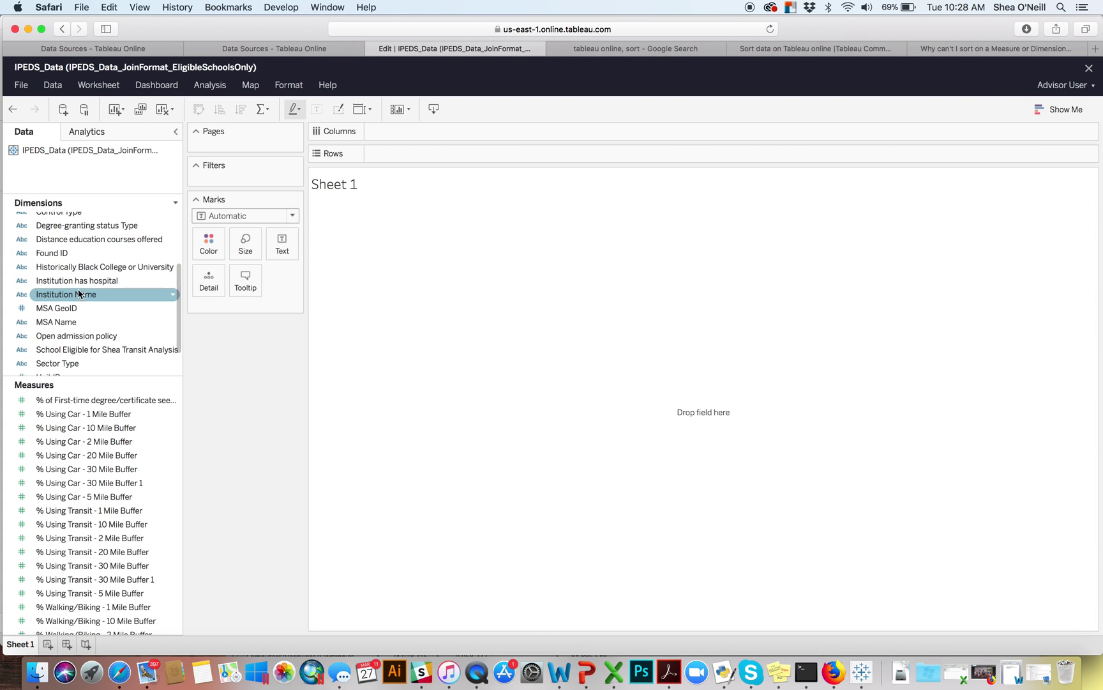
click(90, 266)
drag(89, 266, 447, 155)
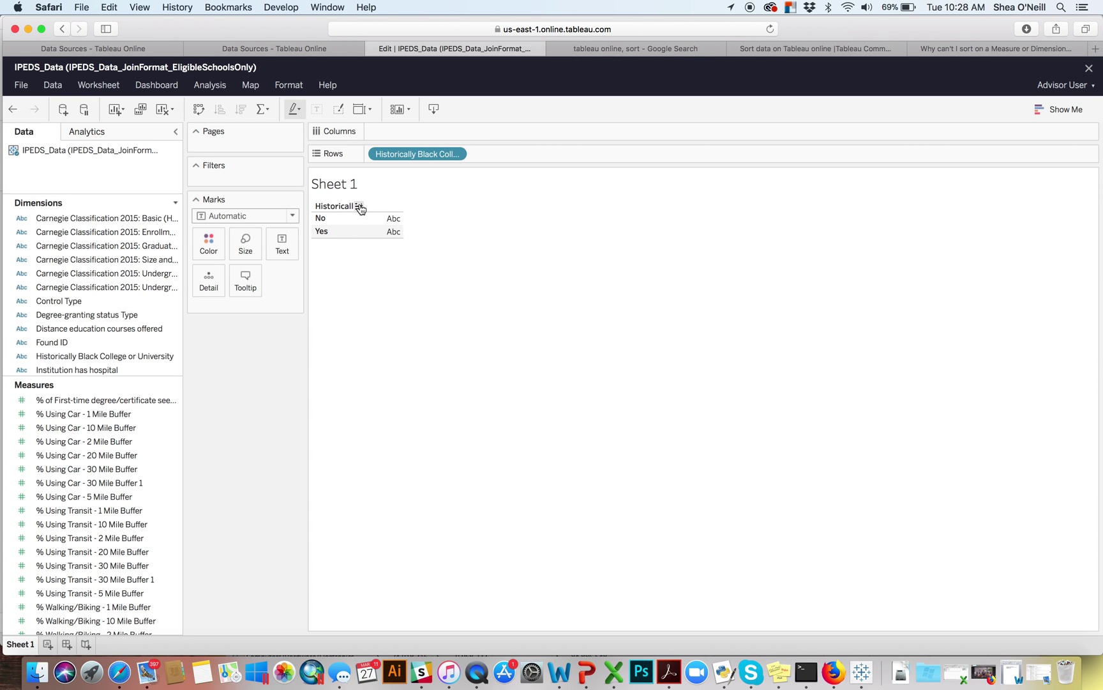
Step: Cycle the sort order of the Historically Black College or University row header
click(359, 206)
click(360, 206)
click(360, 206)
Step: Add the Total employees (EAP2016 All staff) measure to the sheet's columns
scroll(97, 481, down, 10)
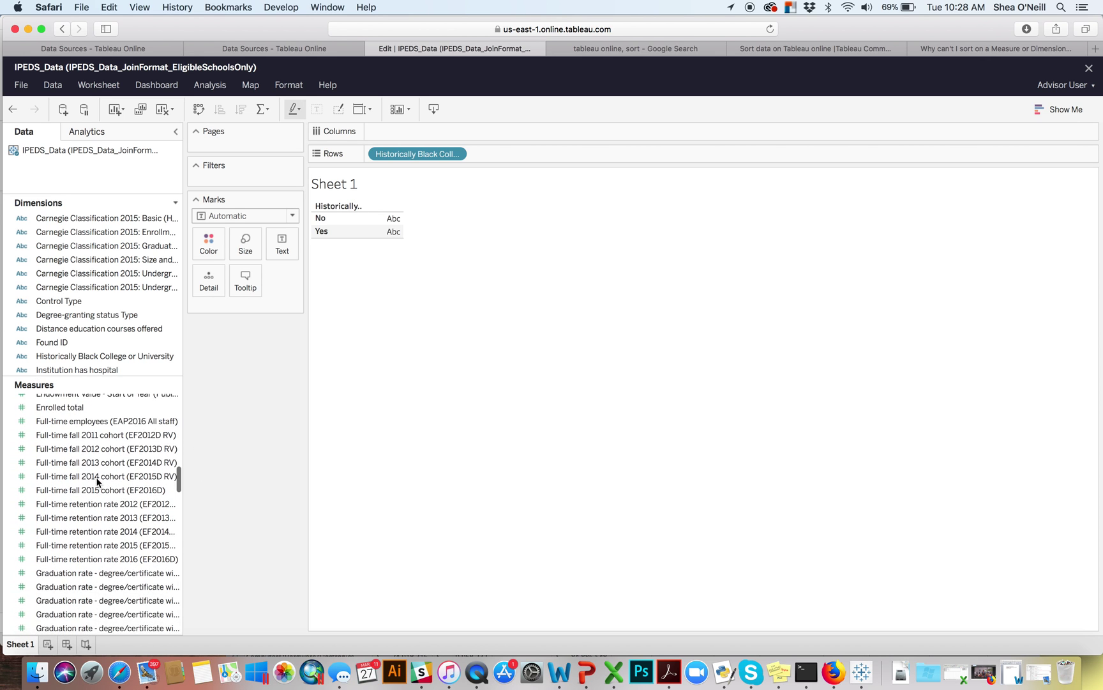
scroll(97, 481, down, 15)
scroll(97, 481, down, 15)
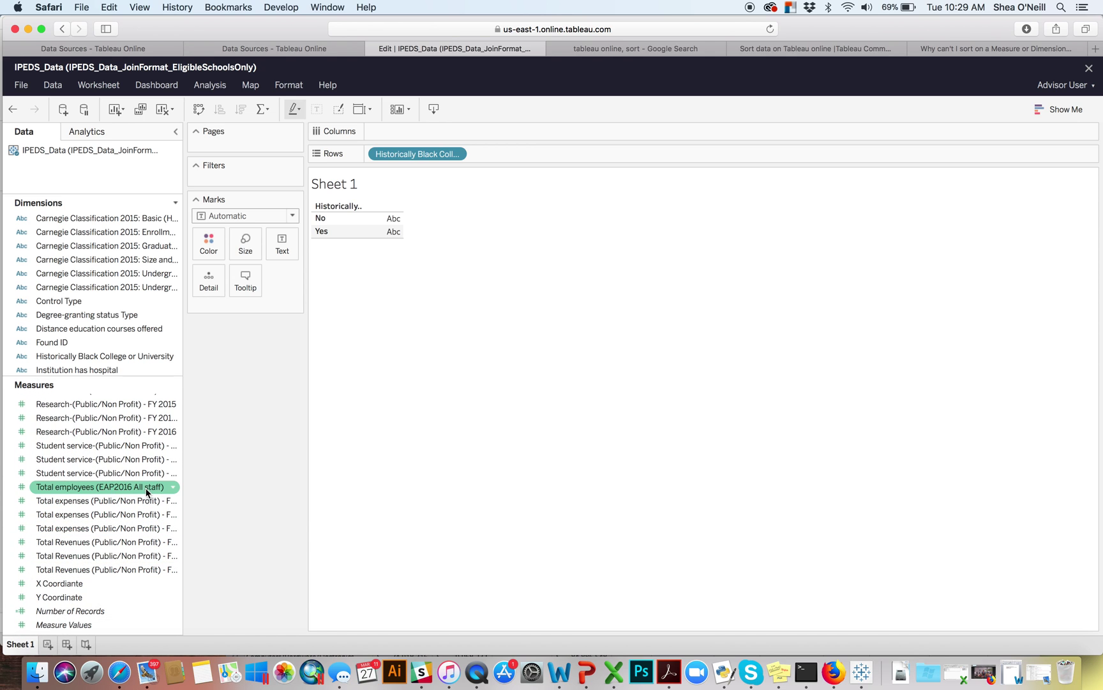
drag(130, 487, 434, 129)
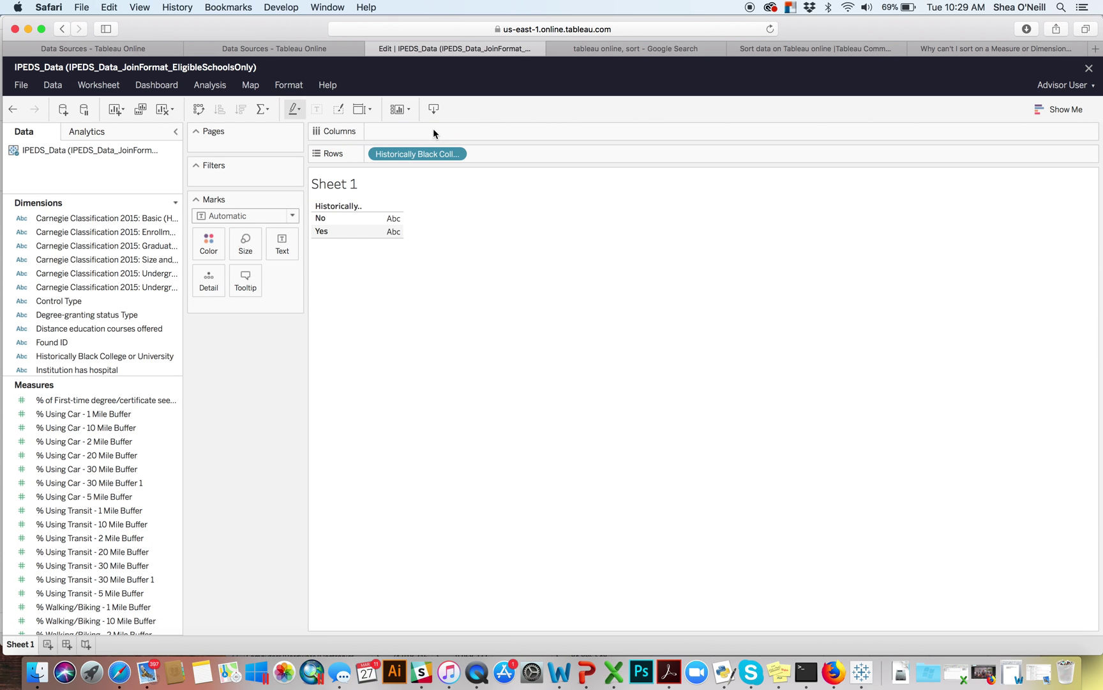
scroll(115, 535, down, 10)
scroll(114, 535, down, 5)
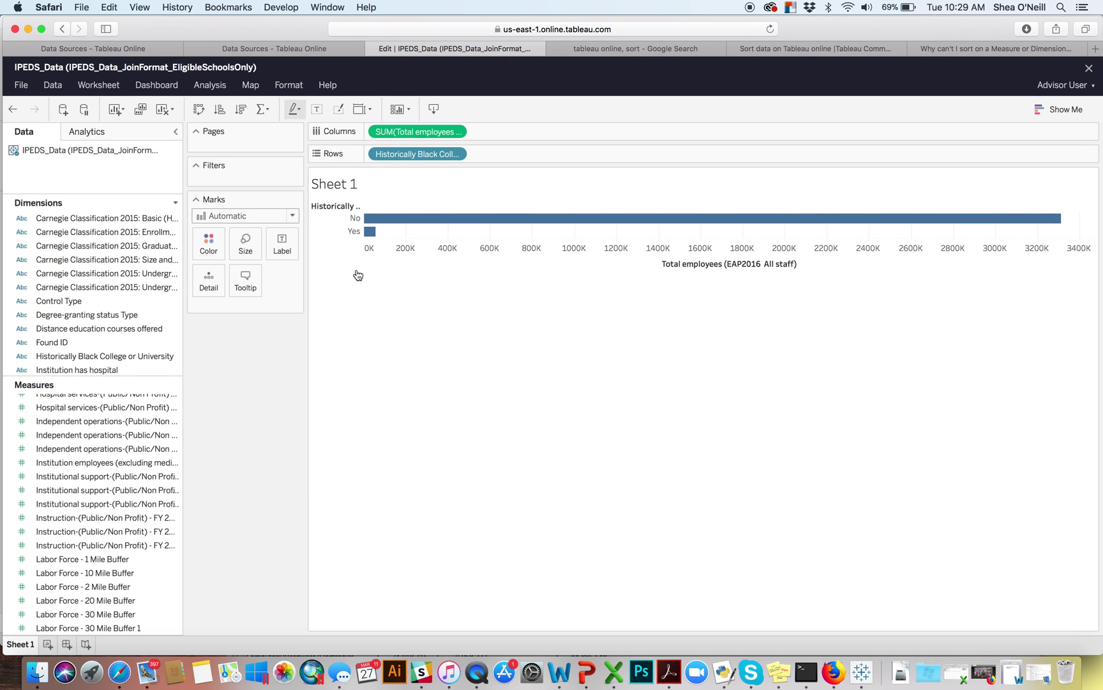
Step: Convert the bar chart of total employees into a text table with Show Me
click(1060, 110)
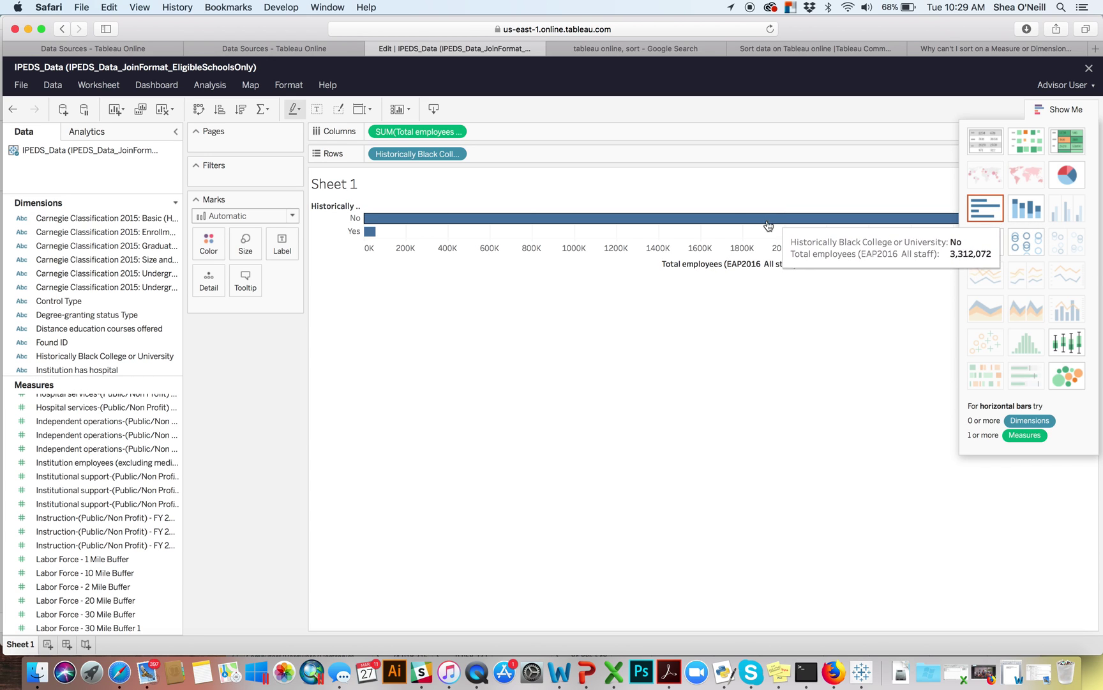
click(988, 146)
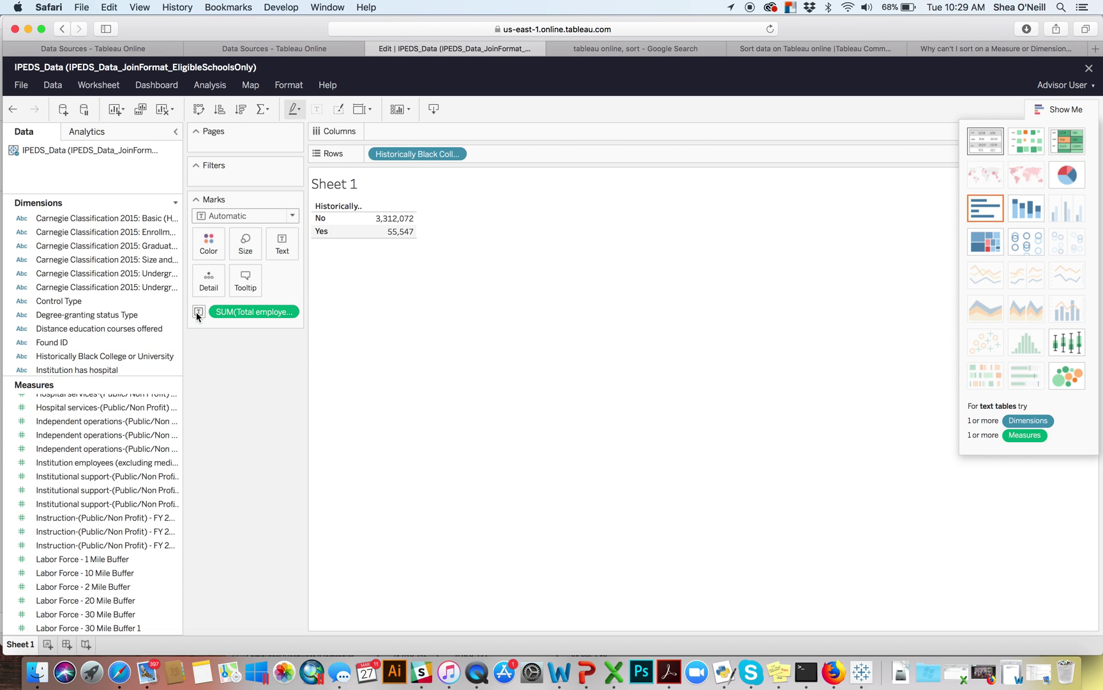
mouse_move(399, 229)
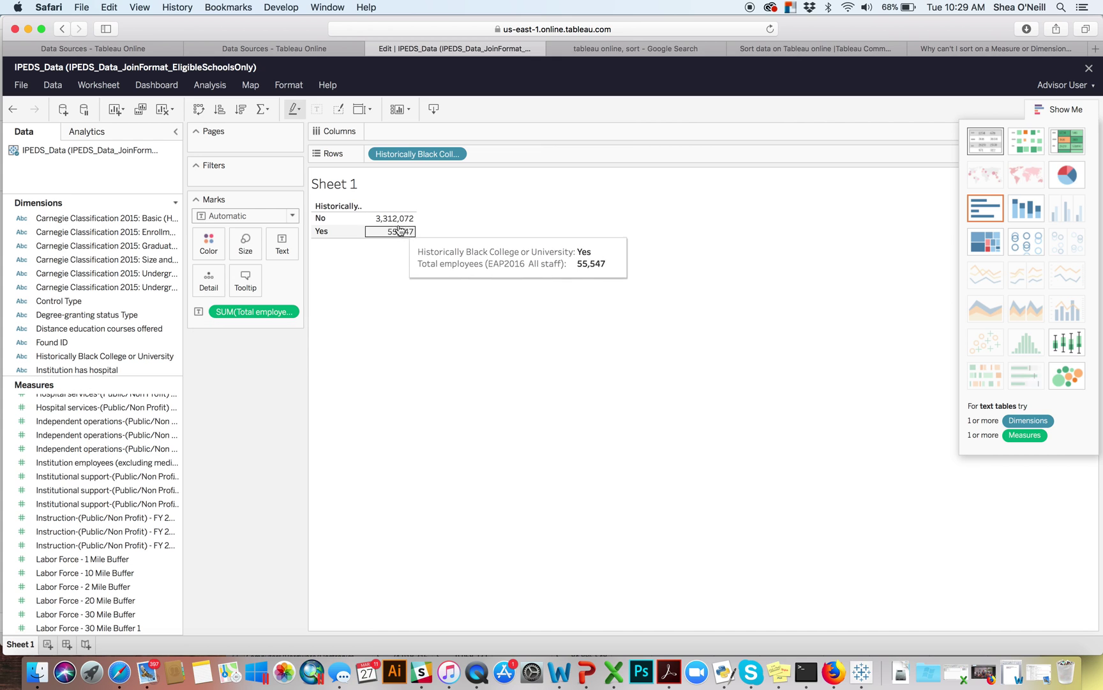
Step: Encode the Total employees measure as color and inspect the colored cells
click(199, 313)
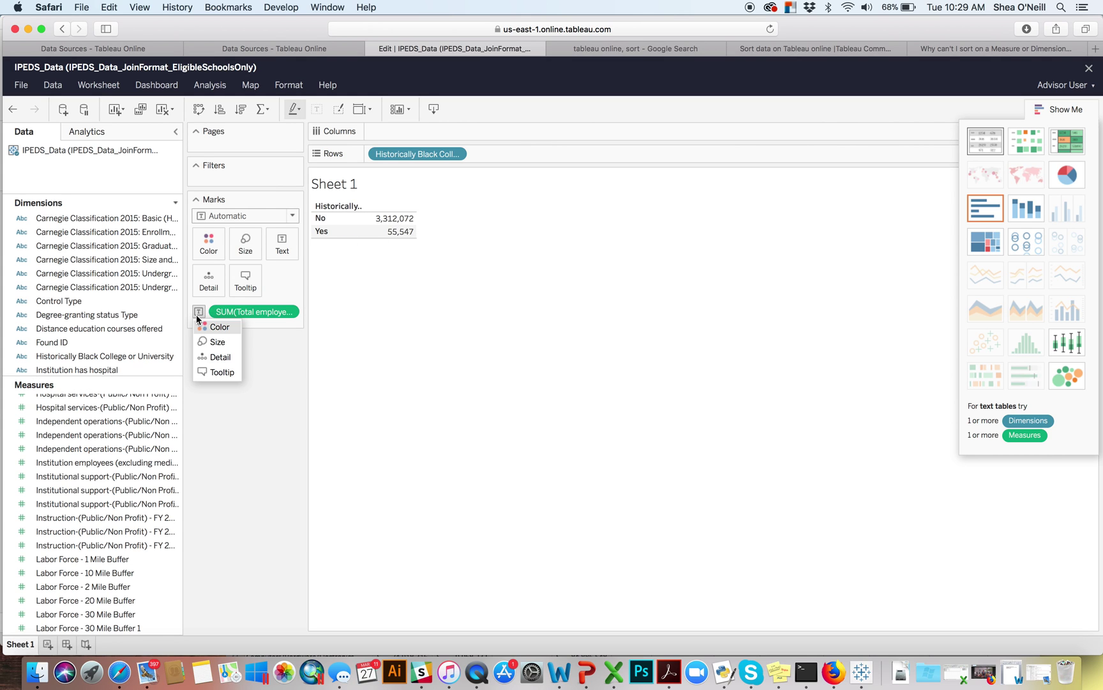
click(218, 326)
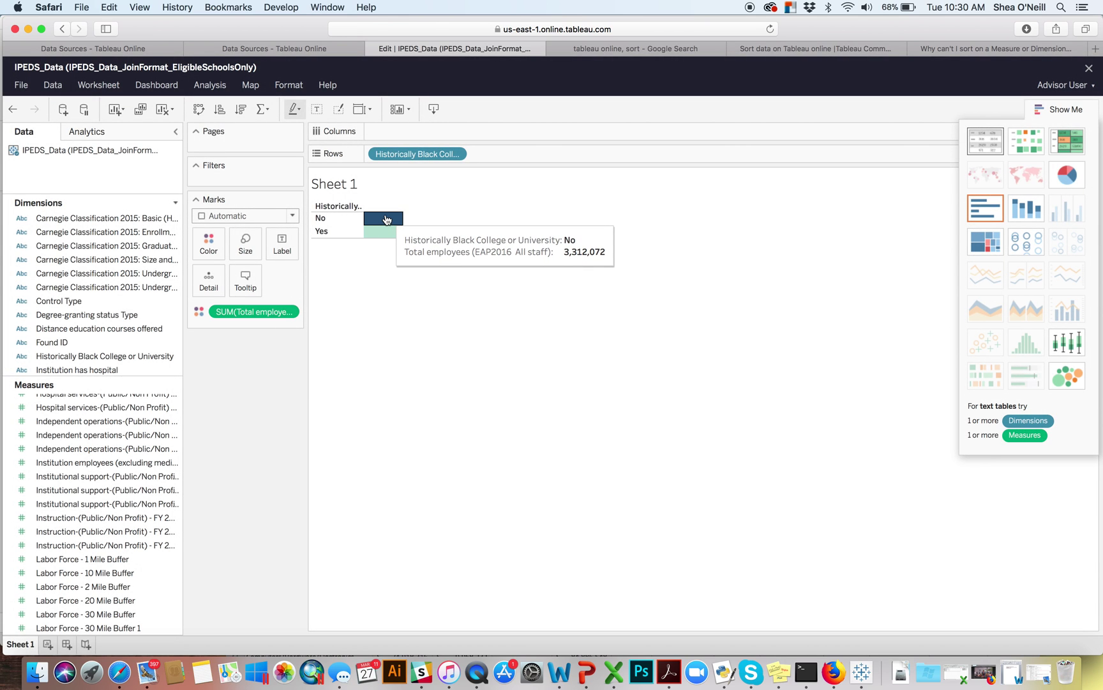
mouse_move(389, 238)
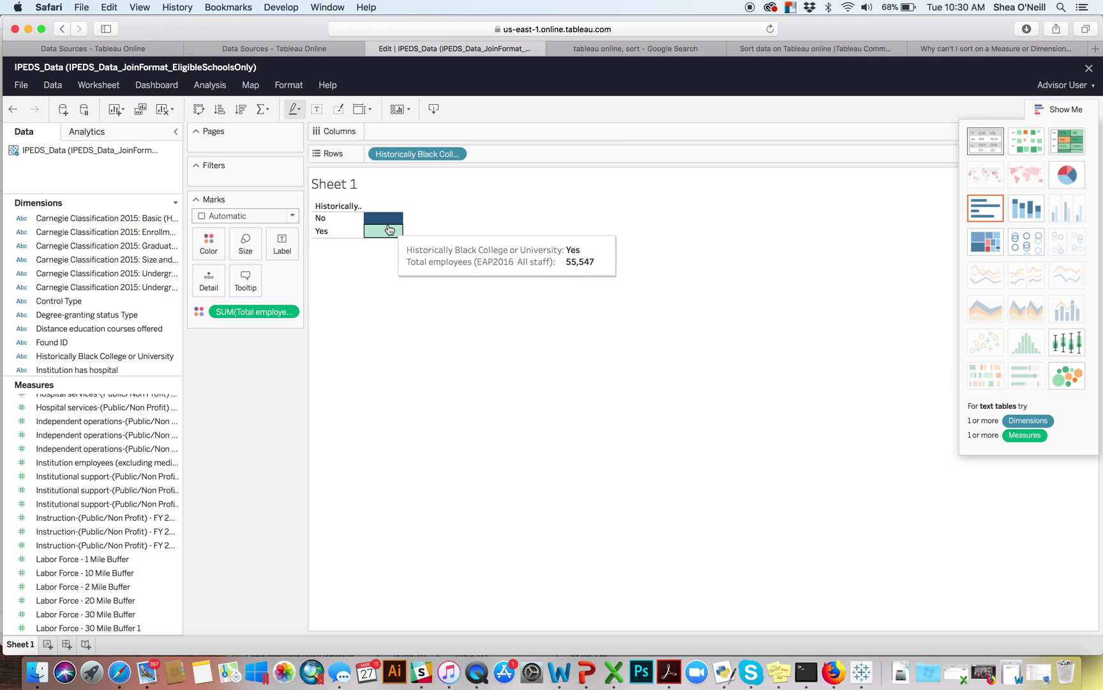
Step: Encode the Total employees measure as mark size and inspect the sized squares
click(200, 316)
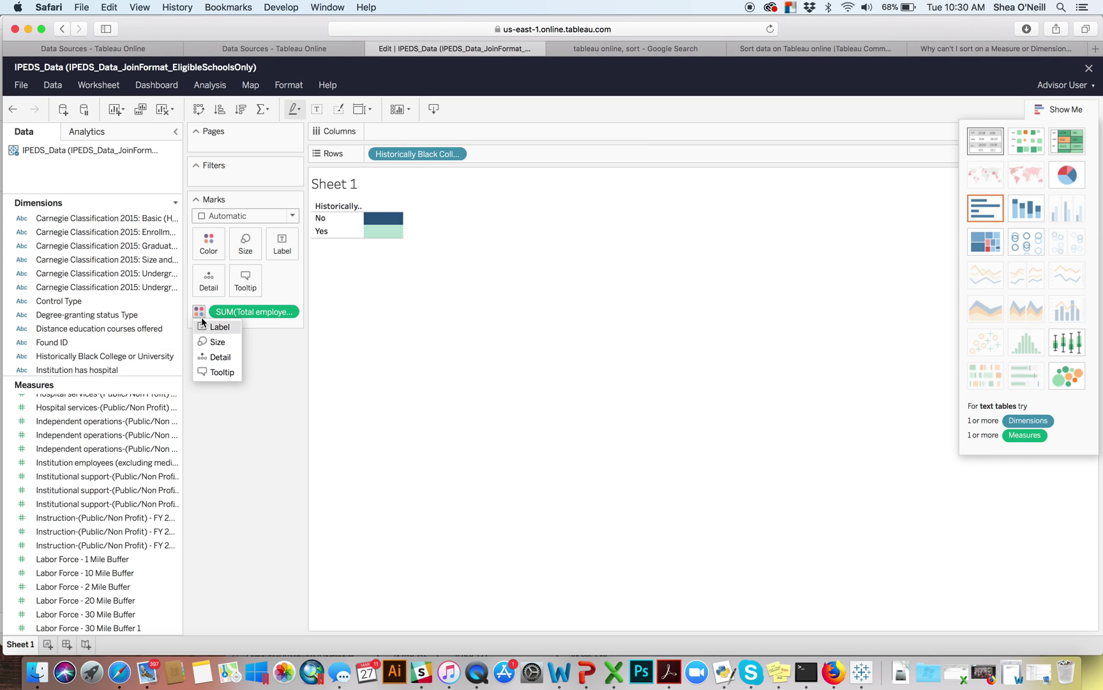
click(223, 334)
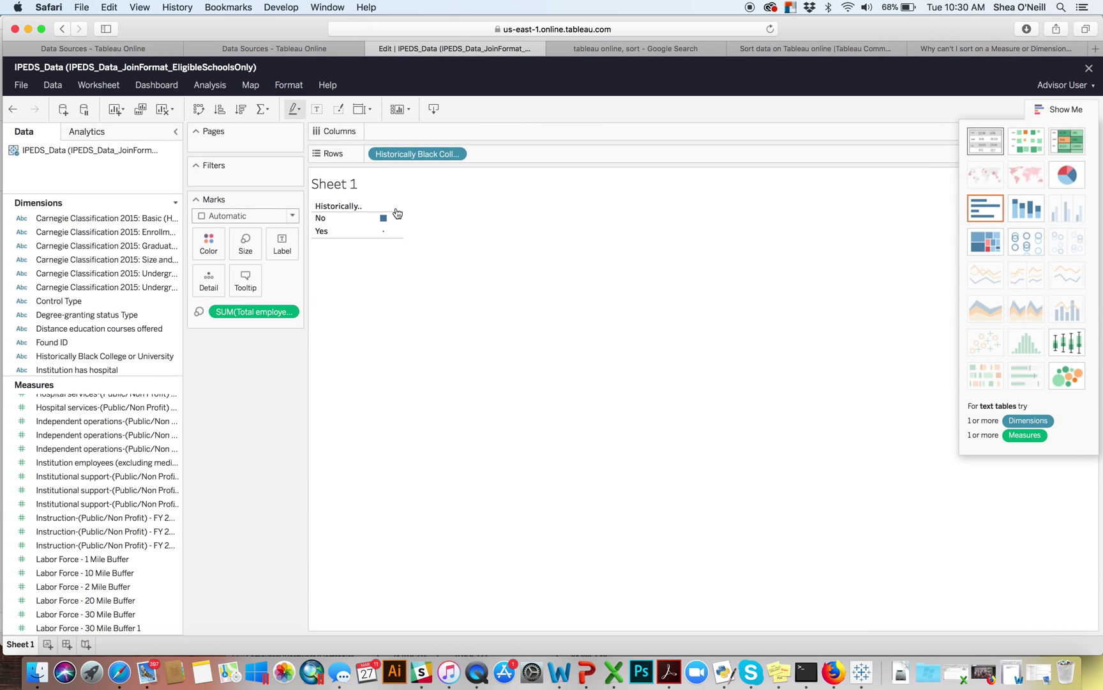
mouse_move(386, 222)
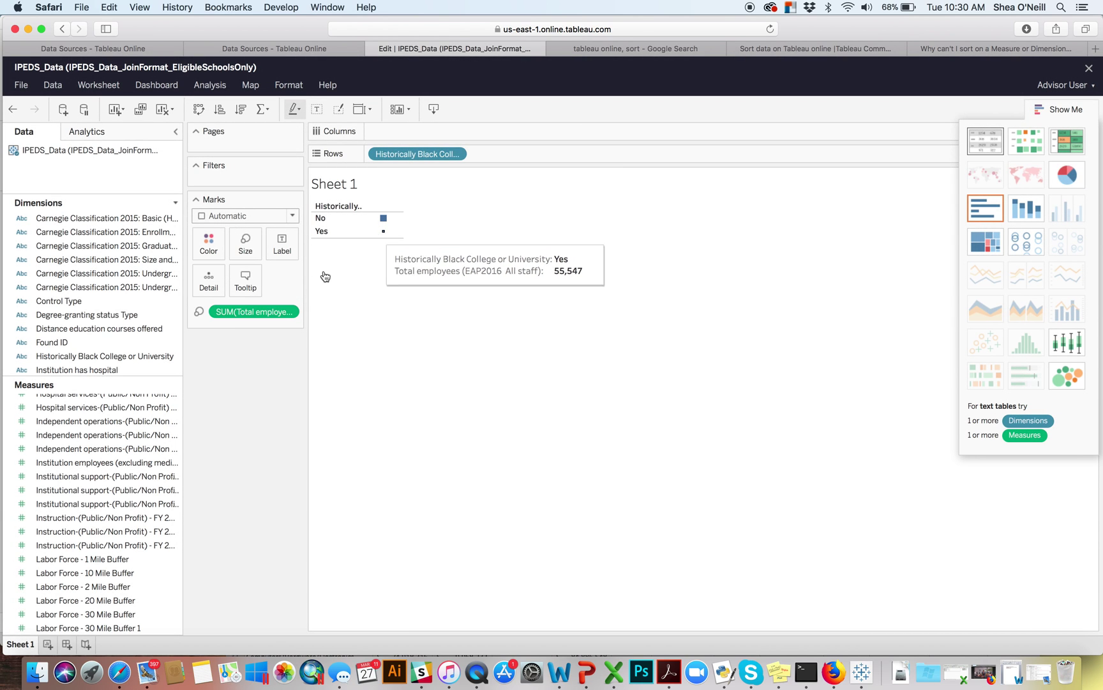
Step: Switch the Total employees measure back to a text label
click(196, 313)
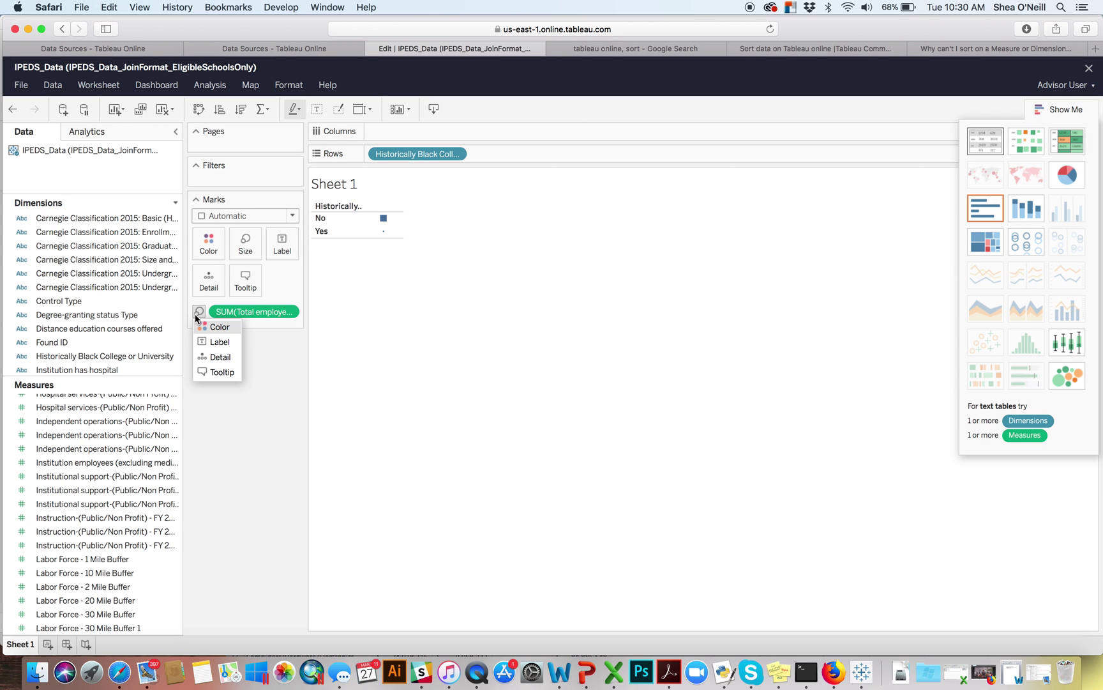
click(221, 343)
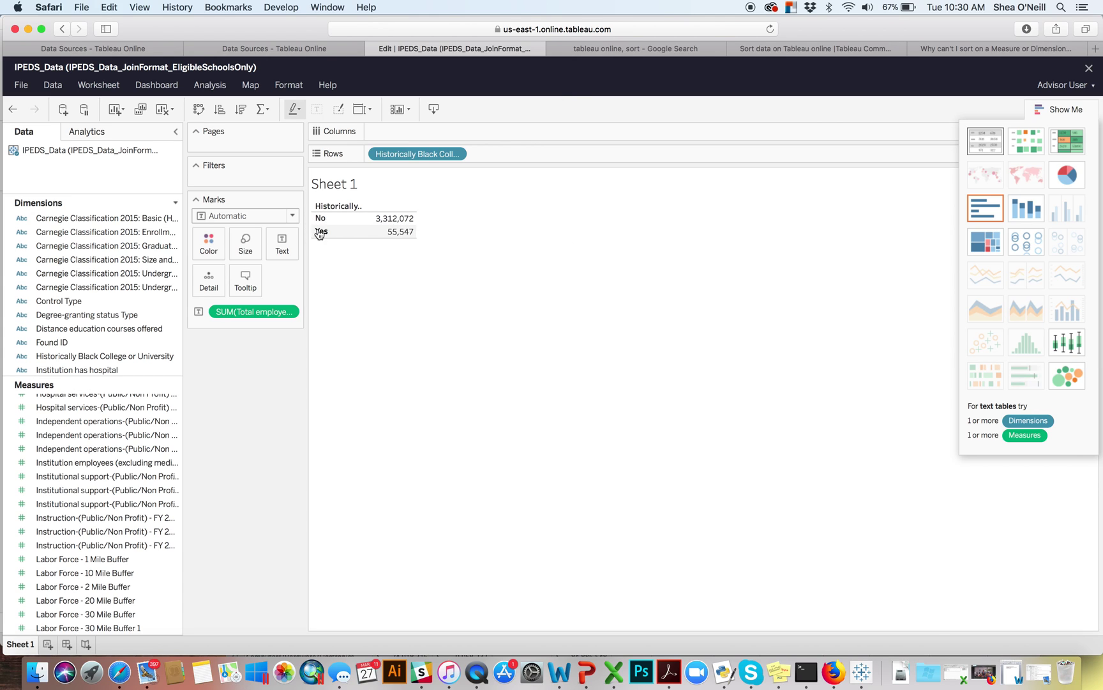
mouse_move(376, 218)
click(194, 85)
click(252, 374)
click(216, 88)
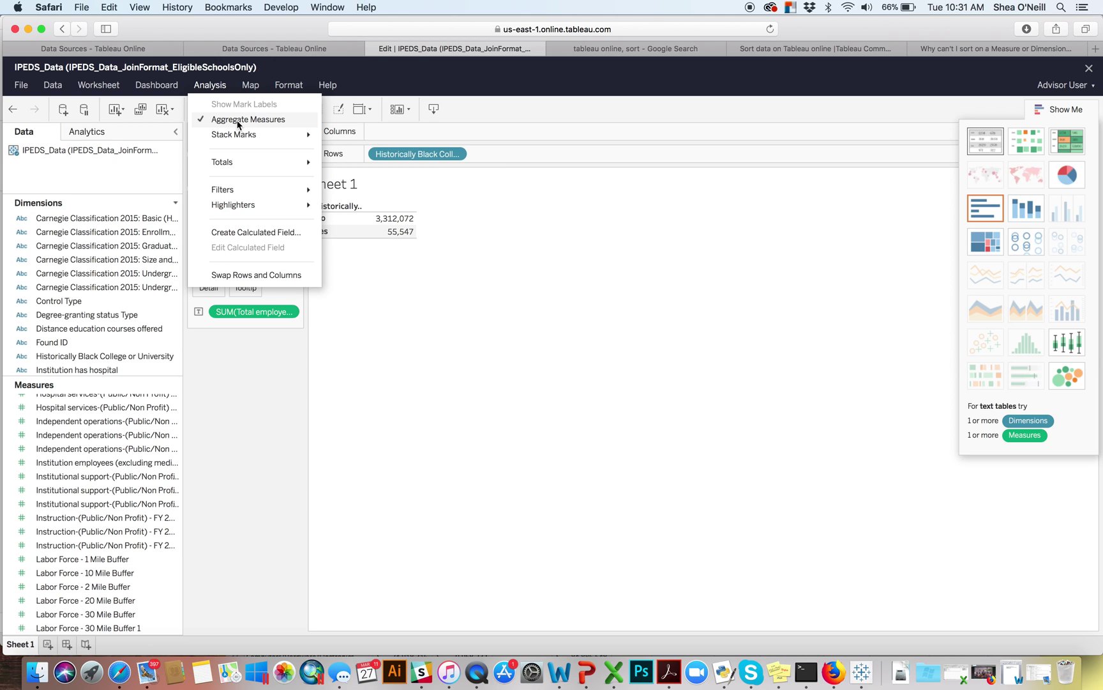
click(251, 443)
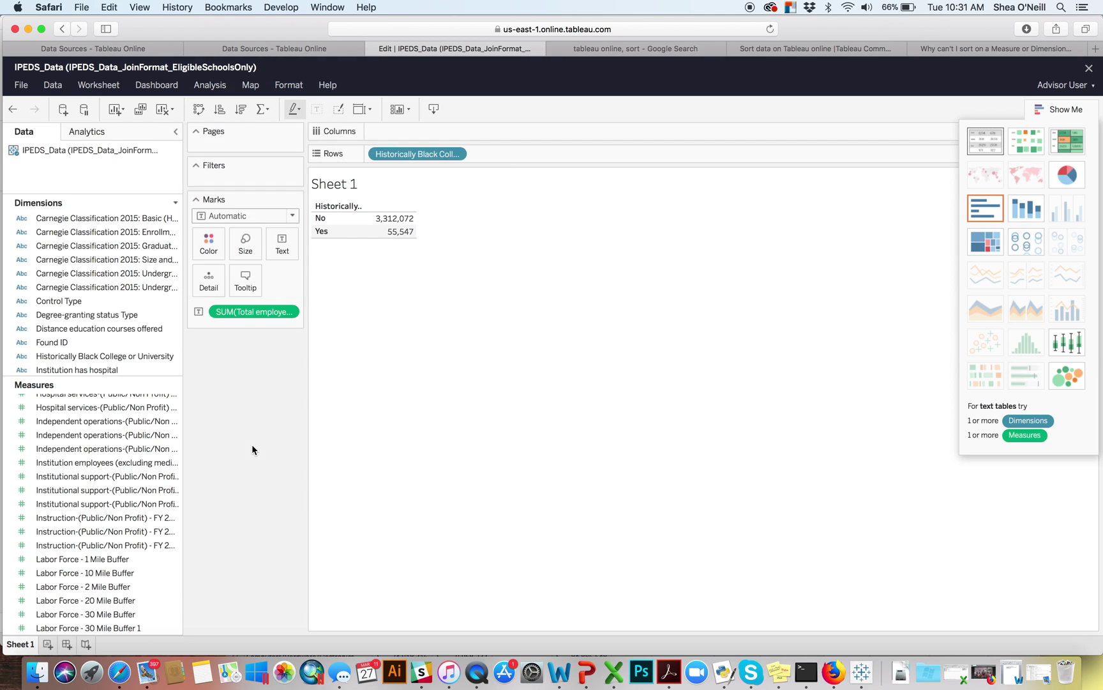
click(292, 312)
click(195, 360)
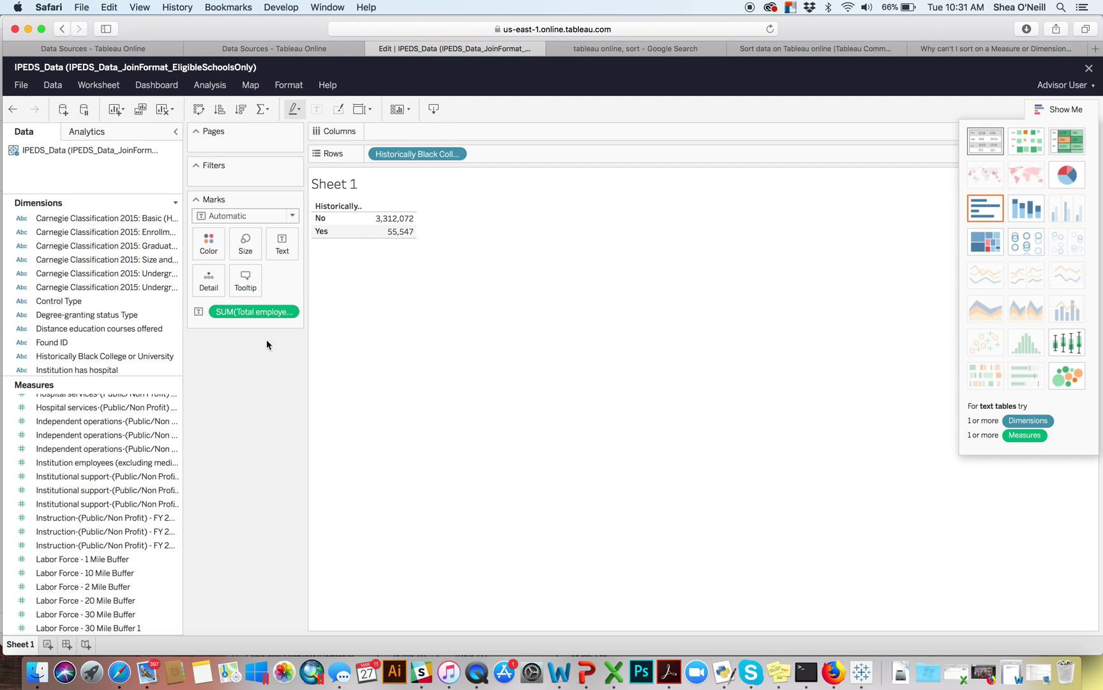
Step: Try the Currency number format on the Total employees values and restore the Automatic format
click(292, 312)
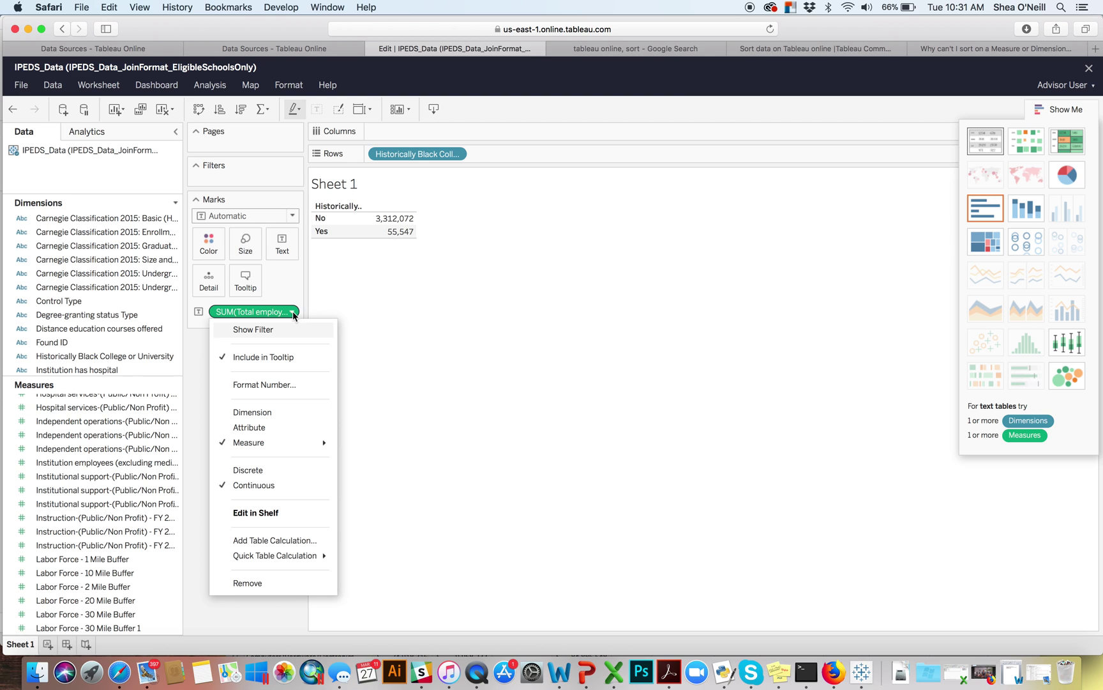
click(293, 384)
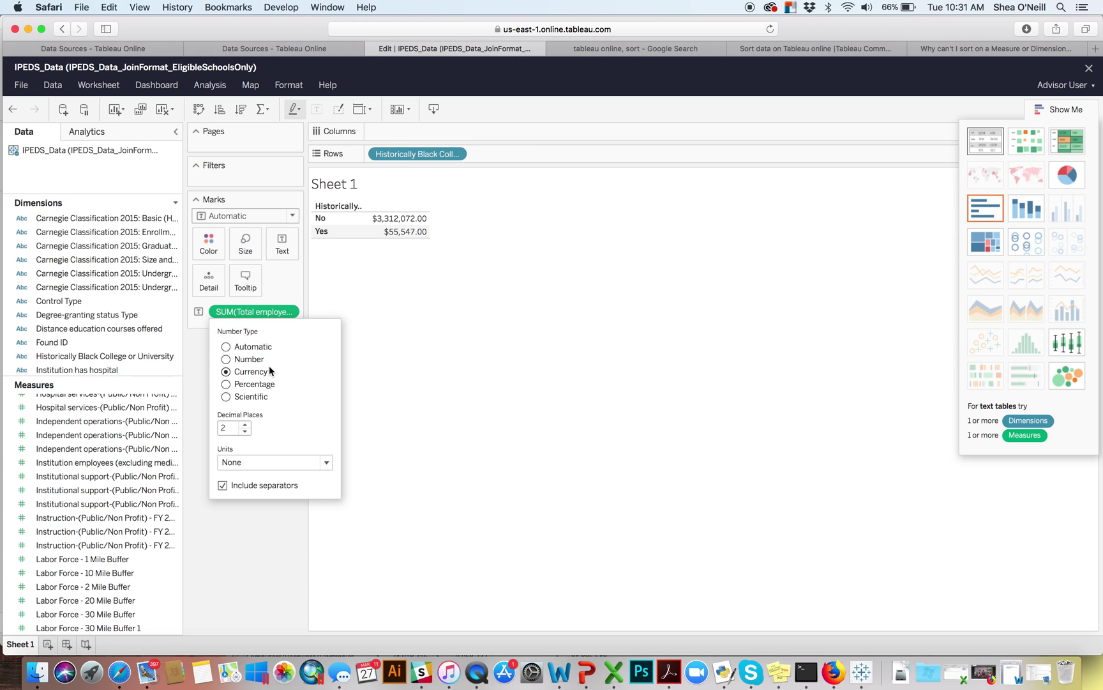
click(243, 348)
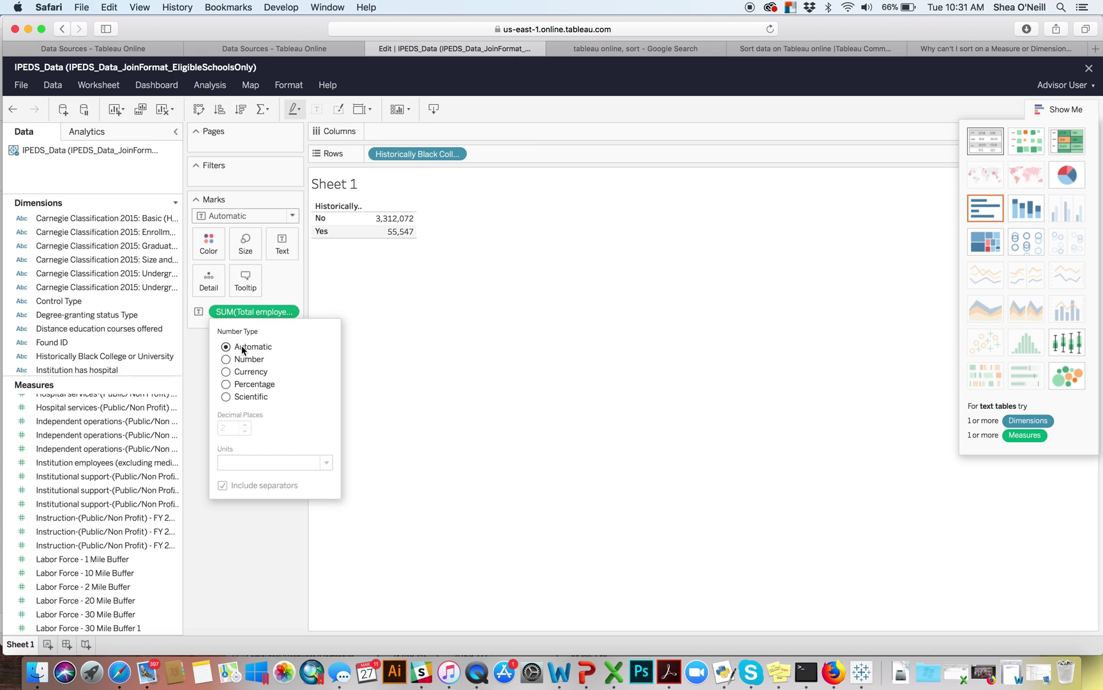
click(242, 533)
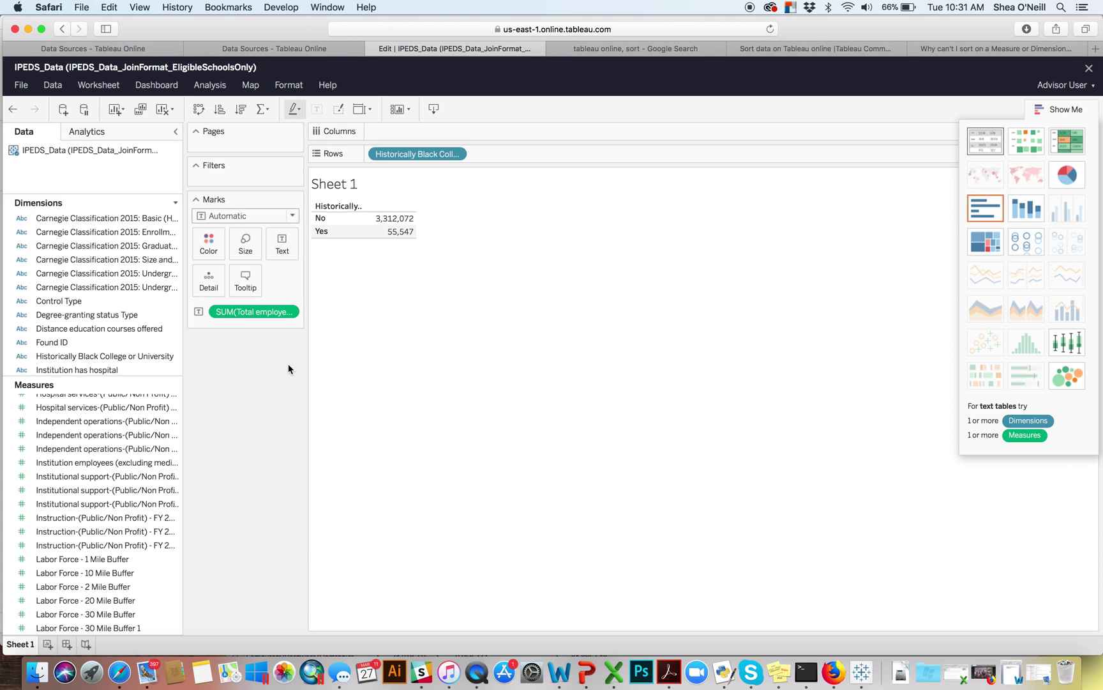
Step: Change the aggregation of the Total employees measure to Average
click(291, 312)
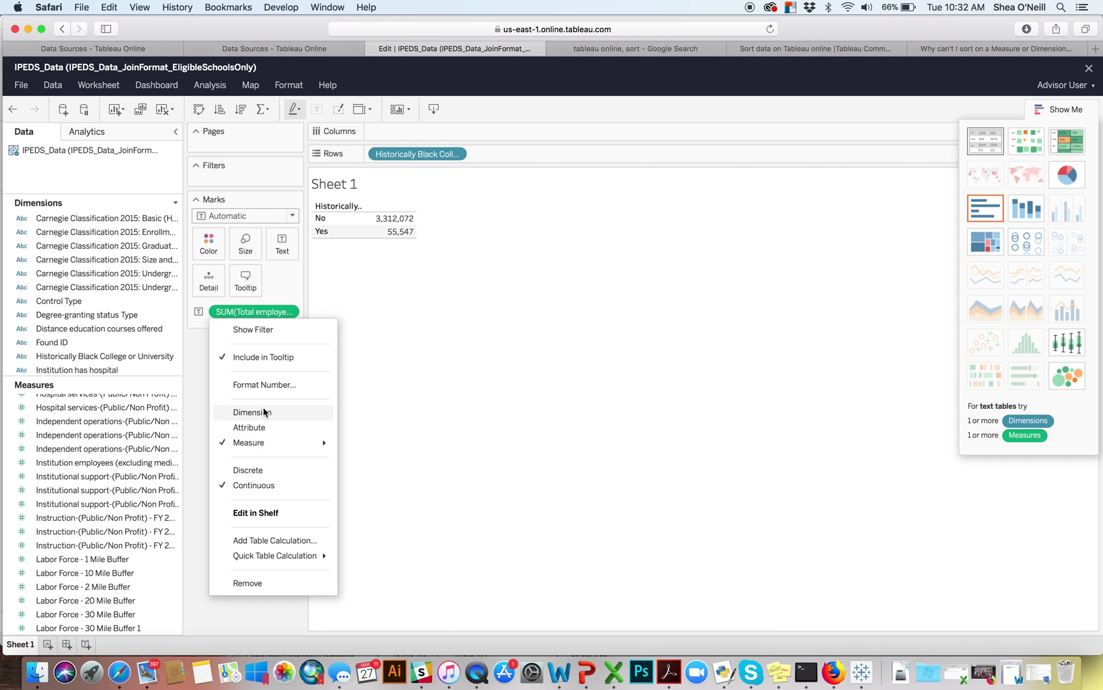
mouse_move(267, 444)
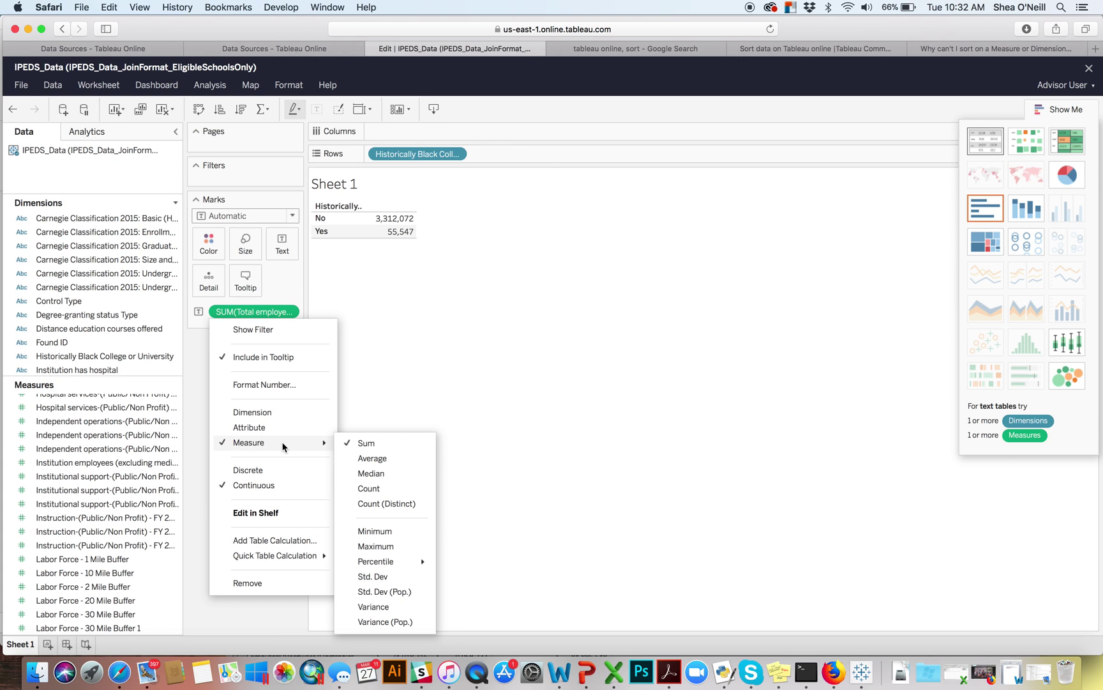
click(379, 459)
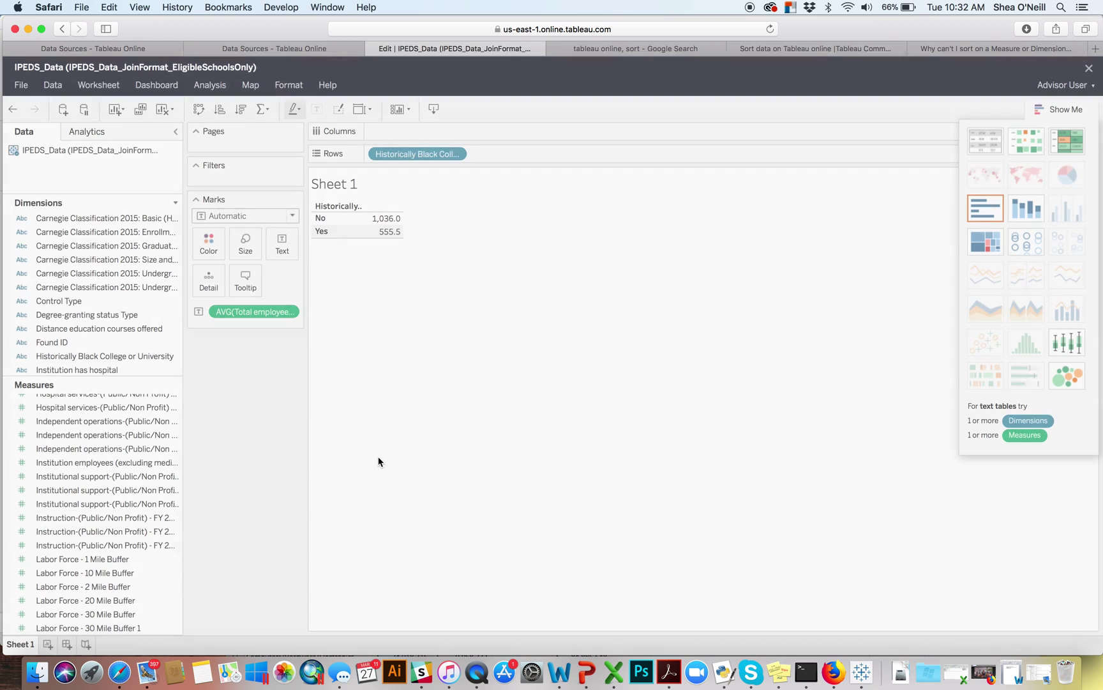
Step: Set the Total employees aggregation to Maximum
click(290, 312)
mouse_move(307, 447)
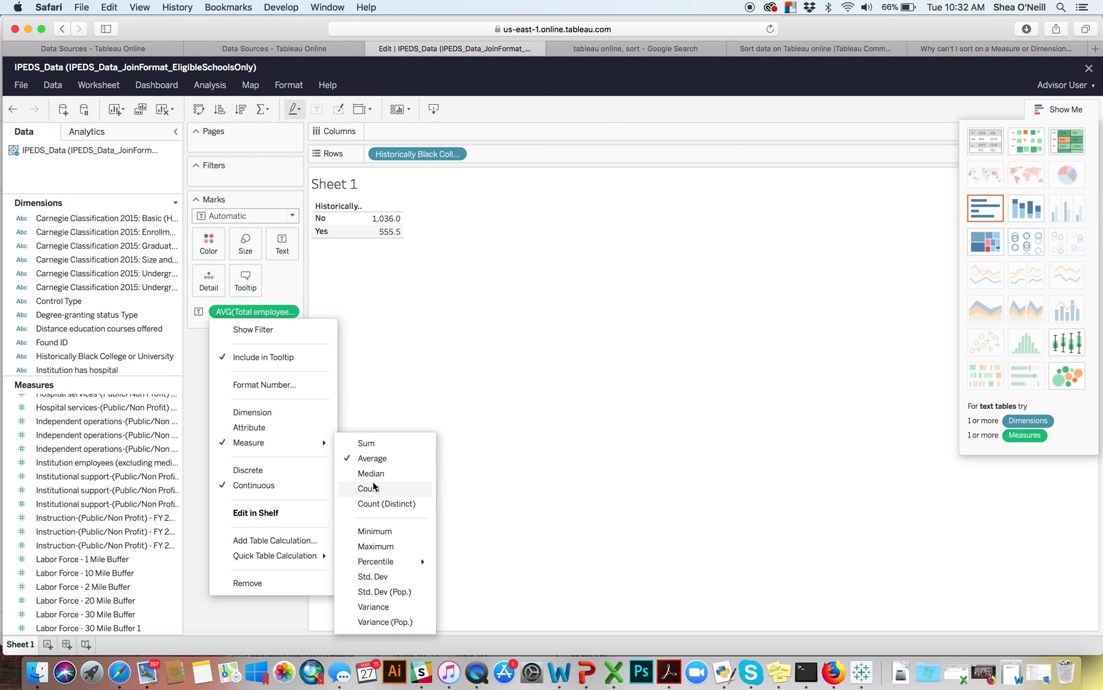
click(377, 546)
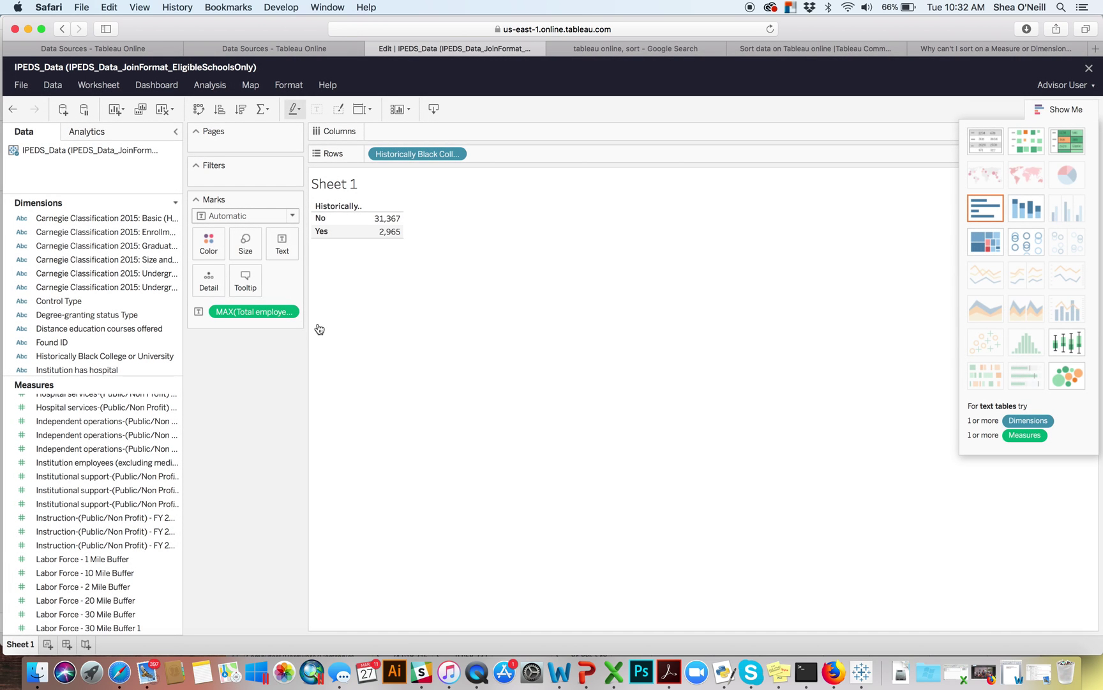
Step: Return the Total employees aggregation to Average
click(292, 311)
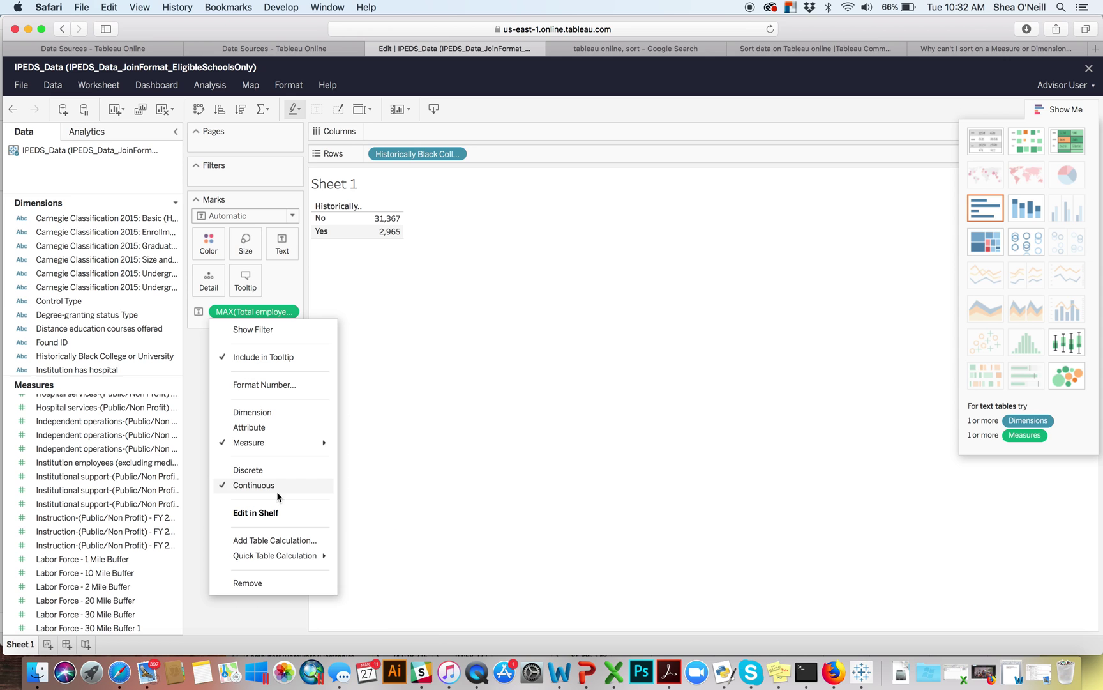
mouse_move(297, 443)
click(376, 458)
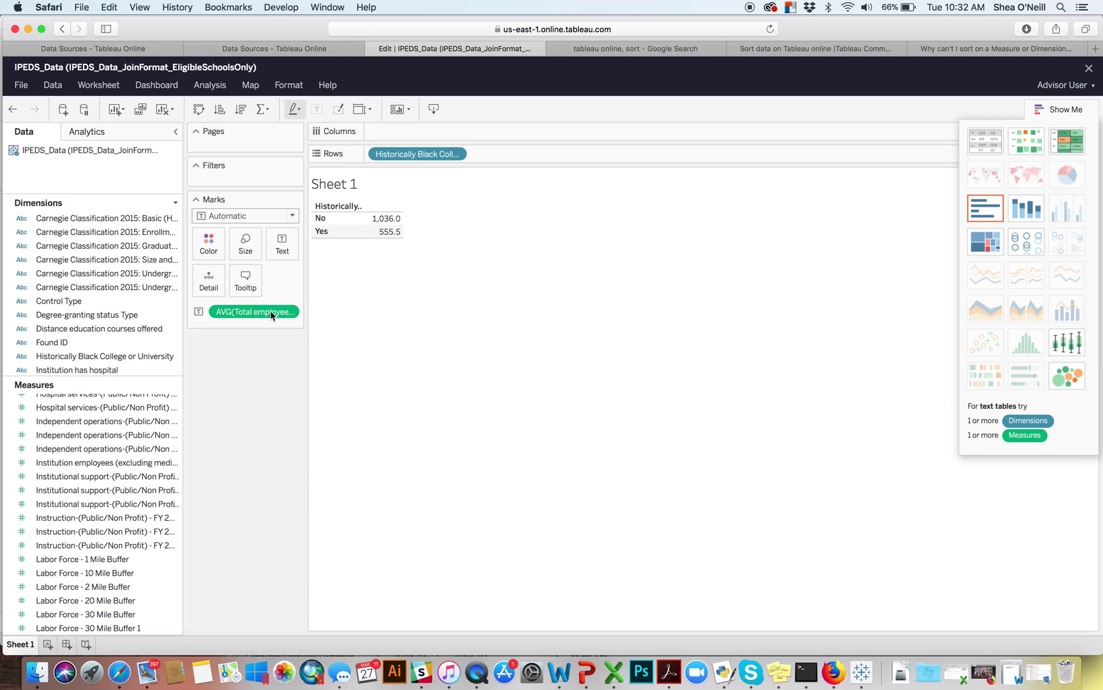
Step: Add the Control Type dimension to the columns and inspect the average employees per control type
scroll(115, 232, up, 1)
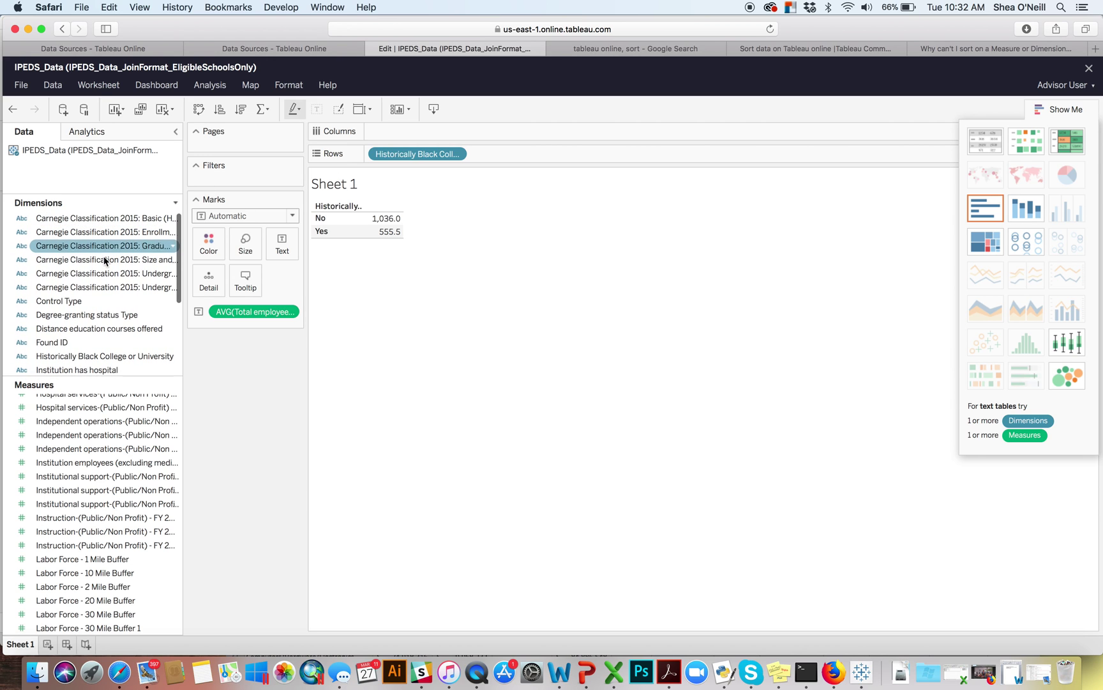
scroll(75, 309, down, 3)
scroll(76, 309, up, 3)
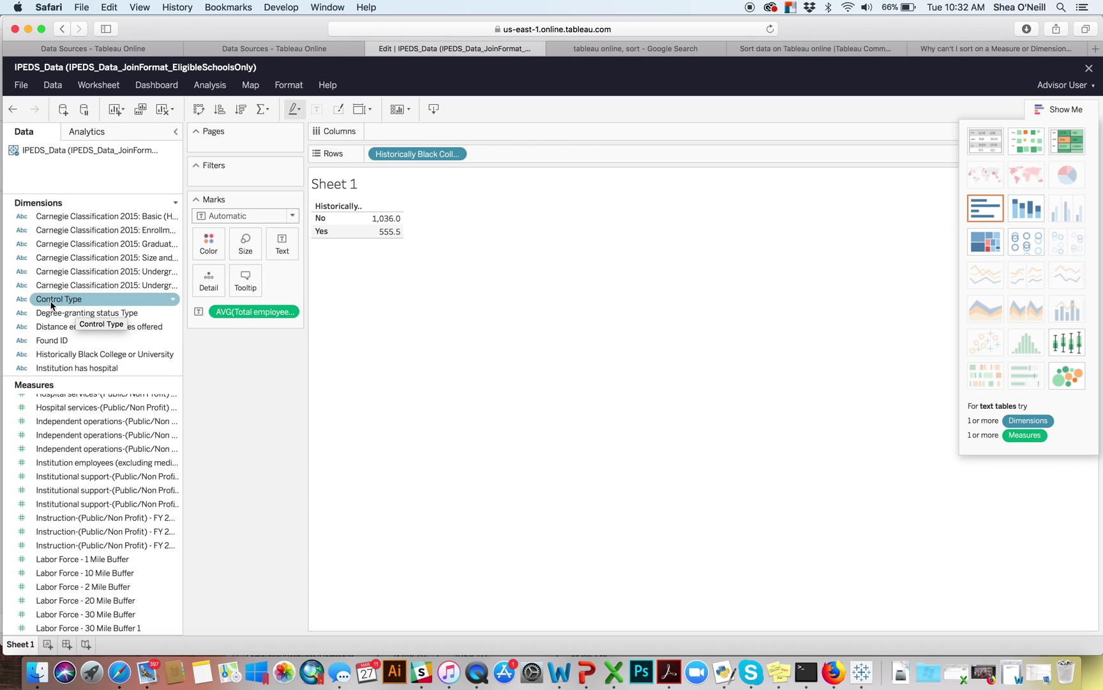
drag(51, 305, 454, 136)
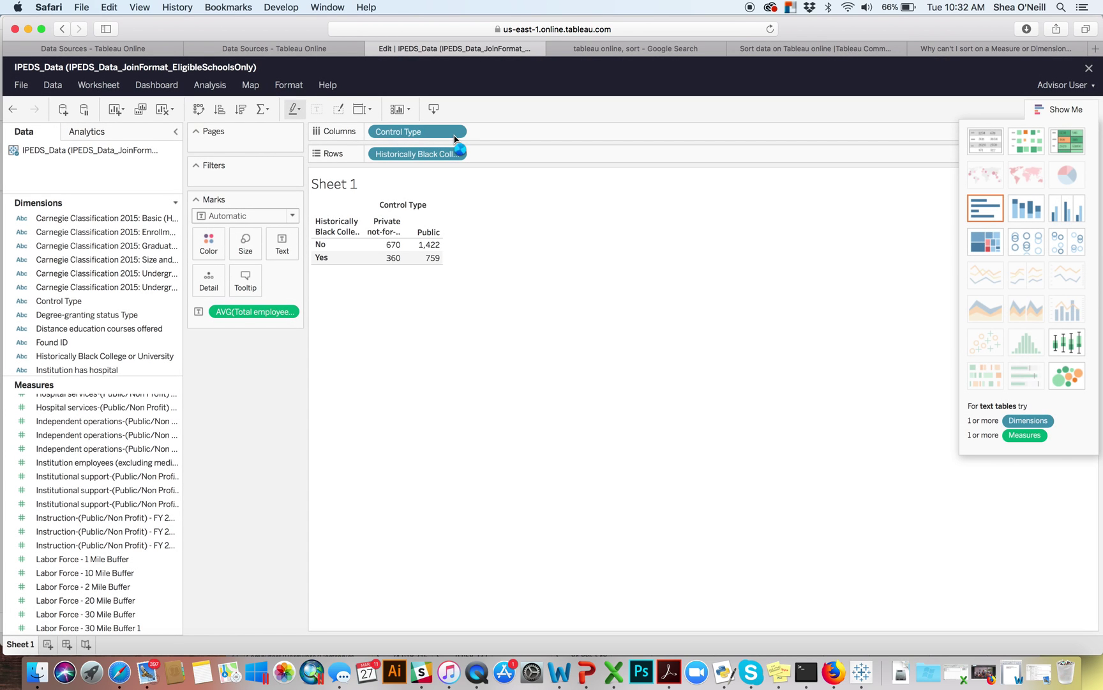
mouse_move(325, 230)
mouse_move(437, 251)
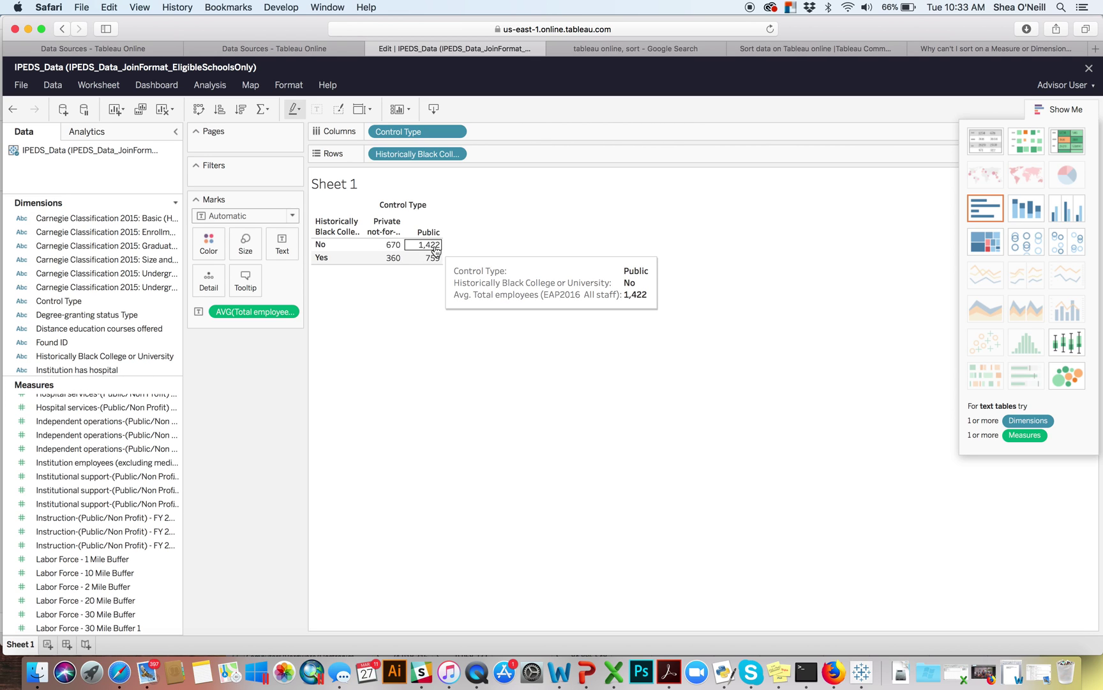
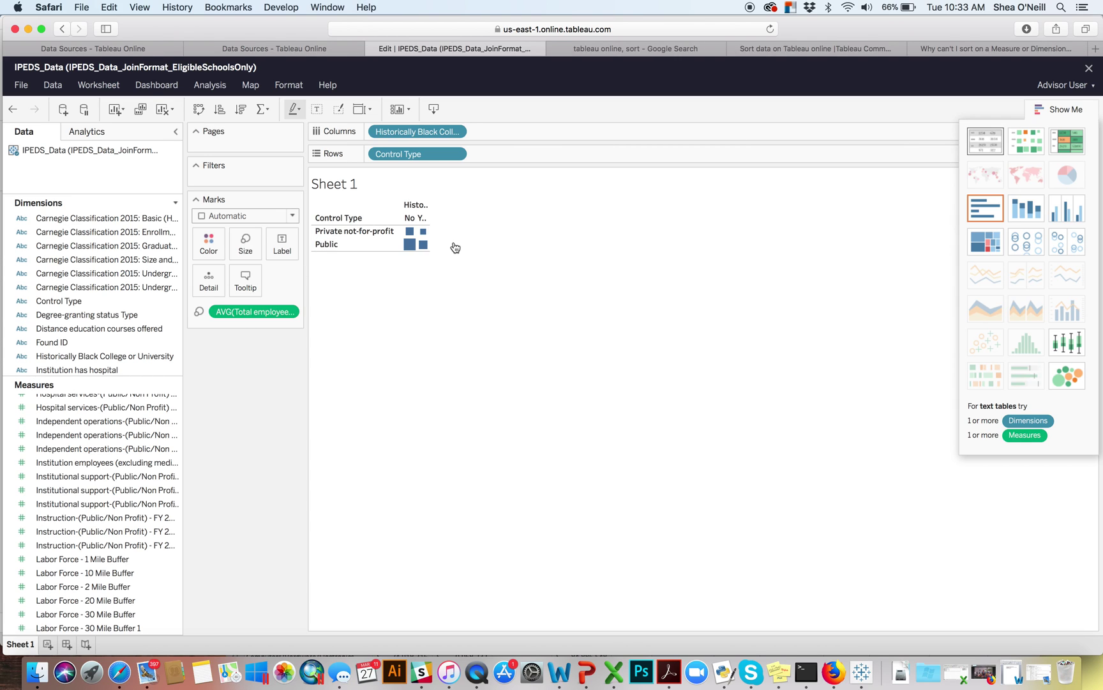
Step: Adjust the mark size of the heat map squares, trying larger and smaller settings and leaving them fairly small
mouse_move(423, 248)
mouse_move(371, 254)
click(245, 250)
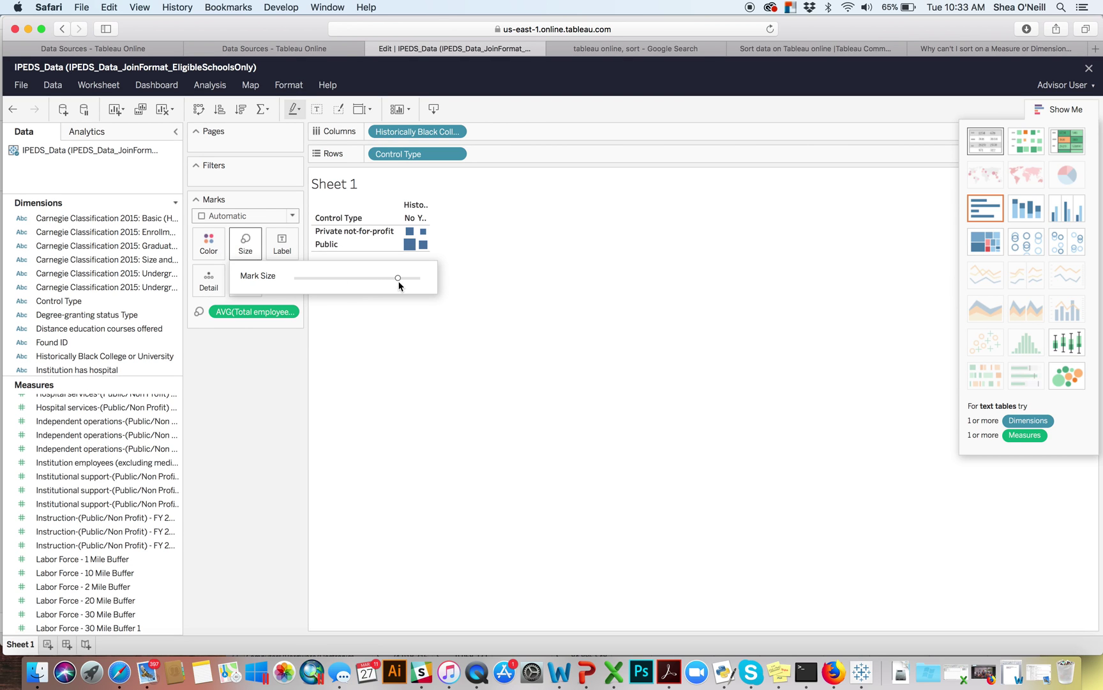
drag(398, 282, 401, 282)
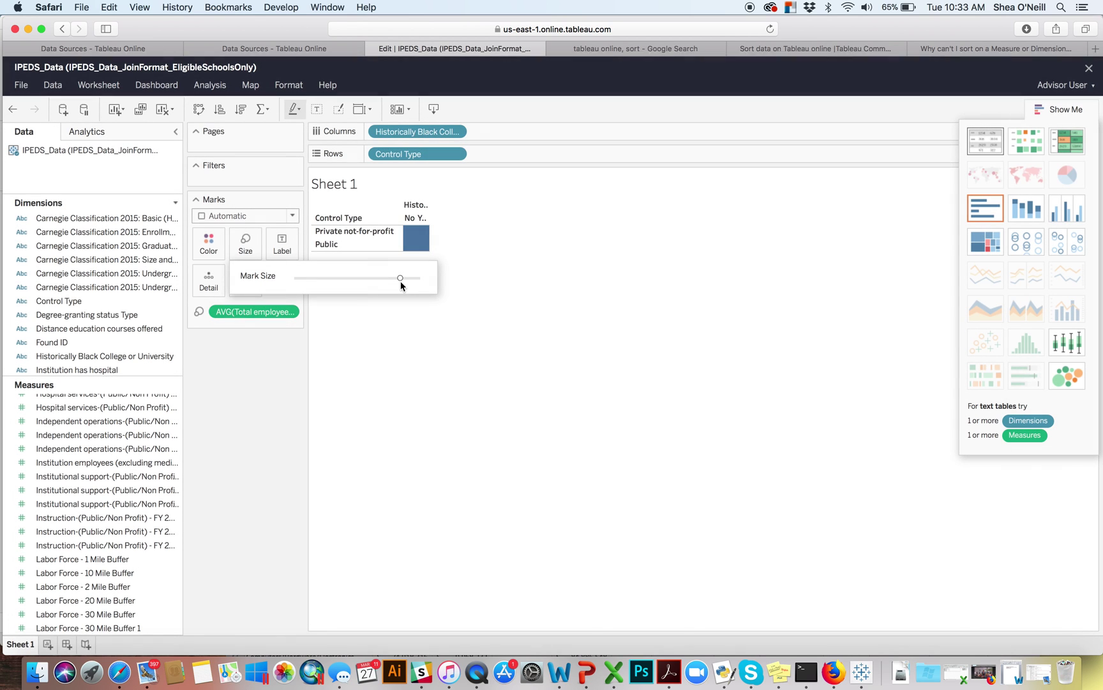
drag(403, 281, 316, 282)
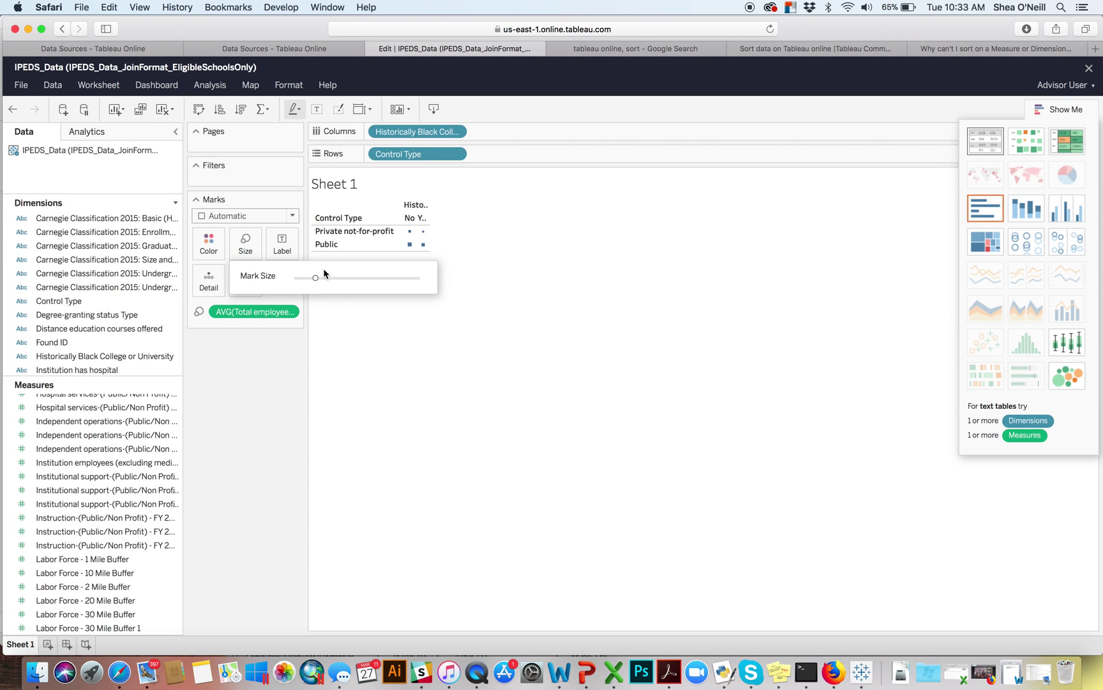
drag(315, 278, 333, 278)
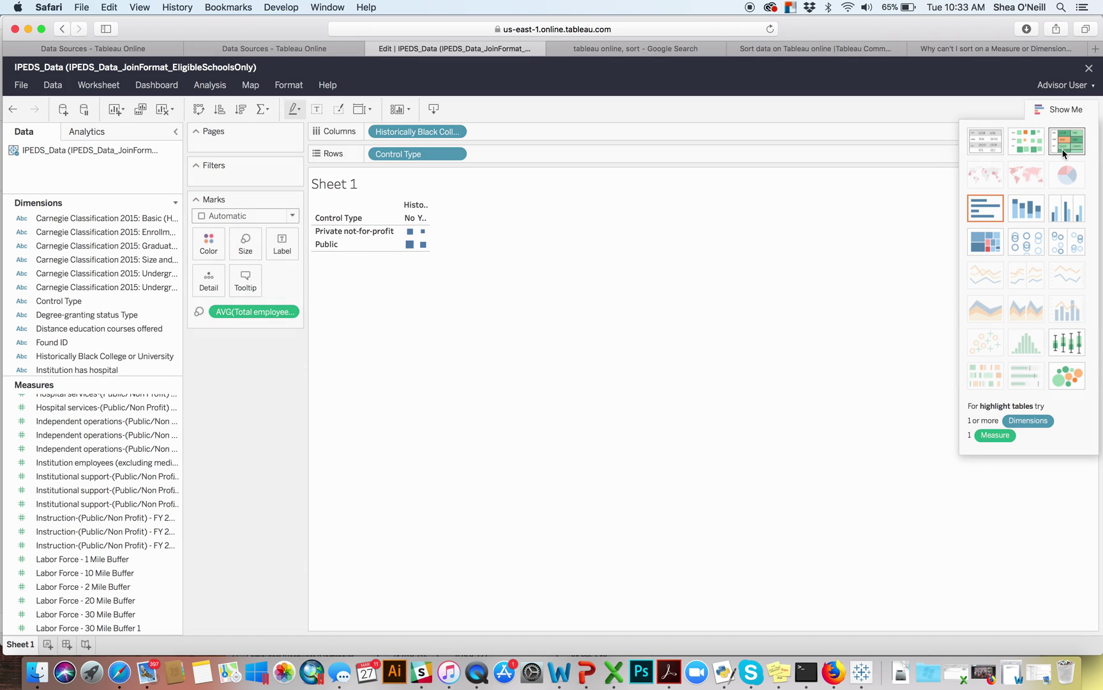
Step: Convert the view to a highlight table and apply the Orange color palette to the average total employees
click(1063, 153)
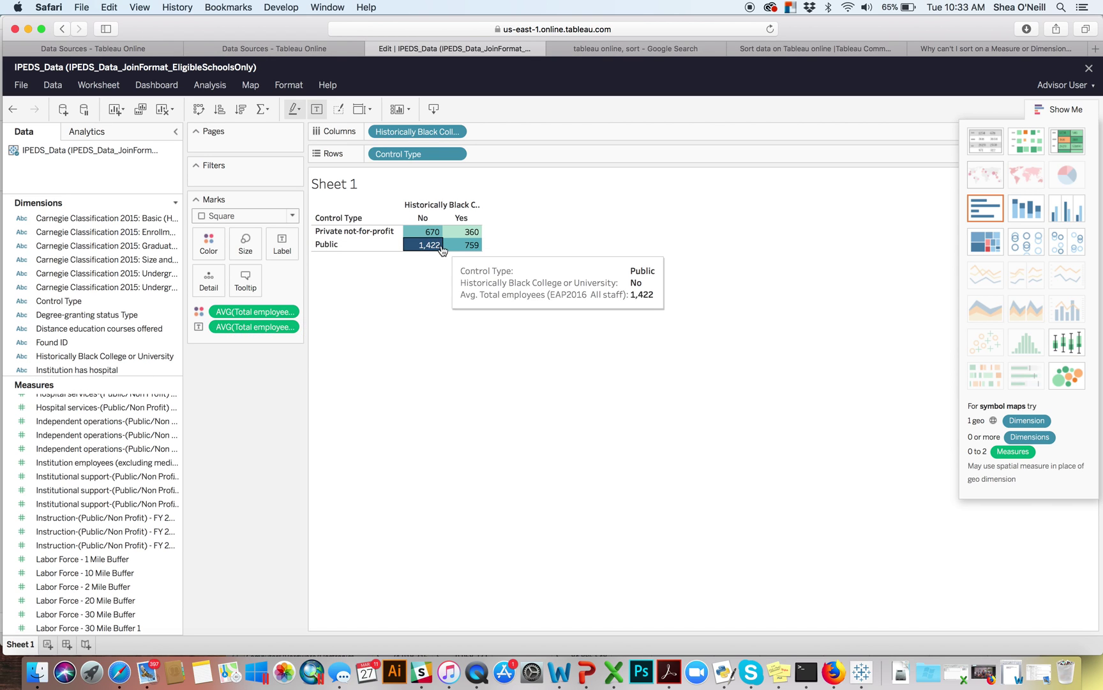
click(211, 250)
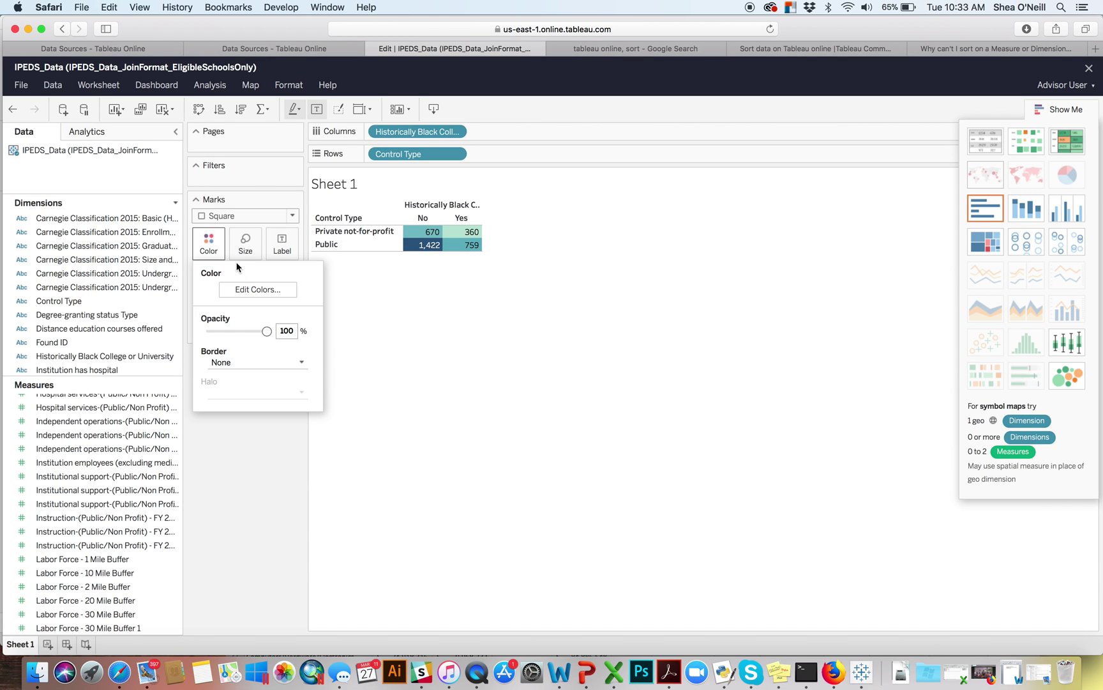
click(241, 289)
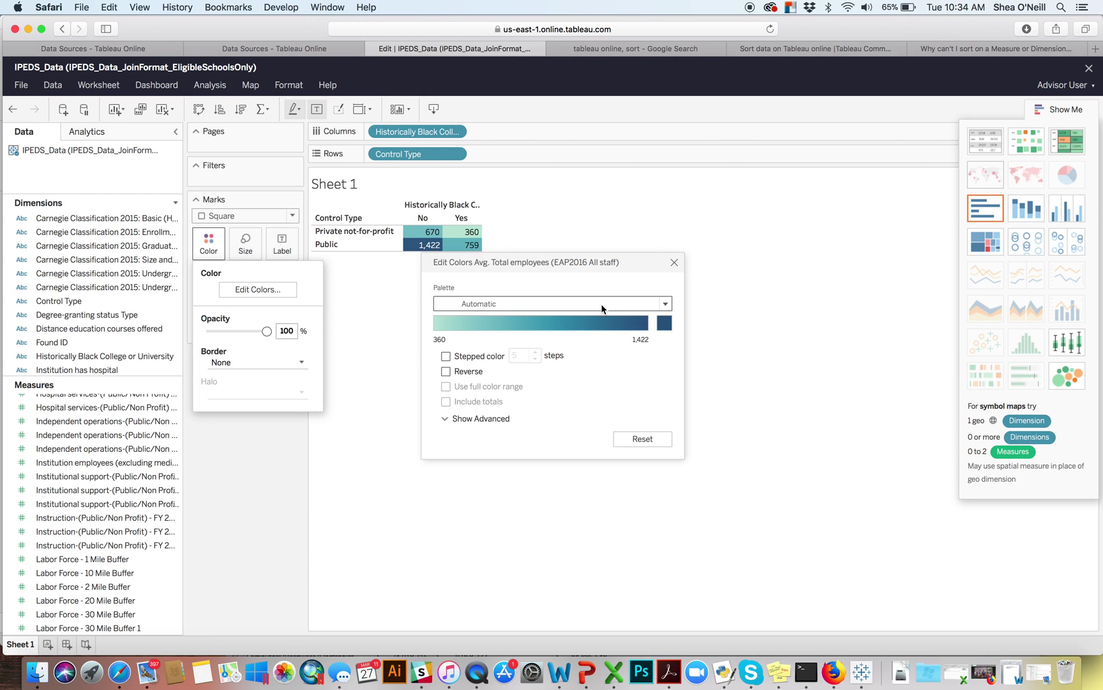
click(666, 304)
key(Escape)
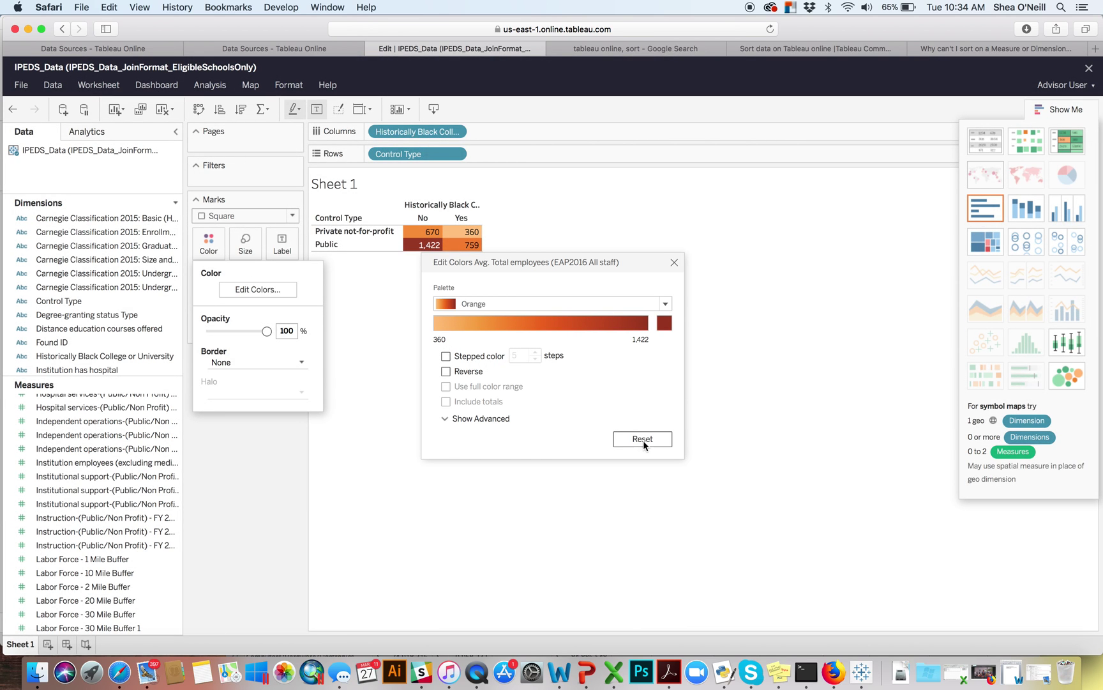
click(675, 263)
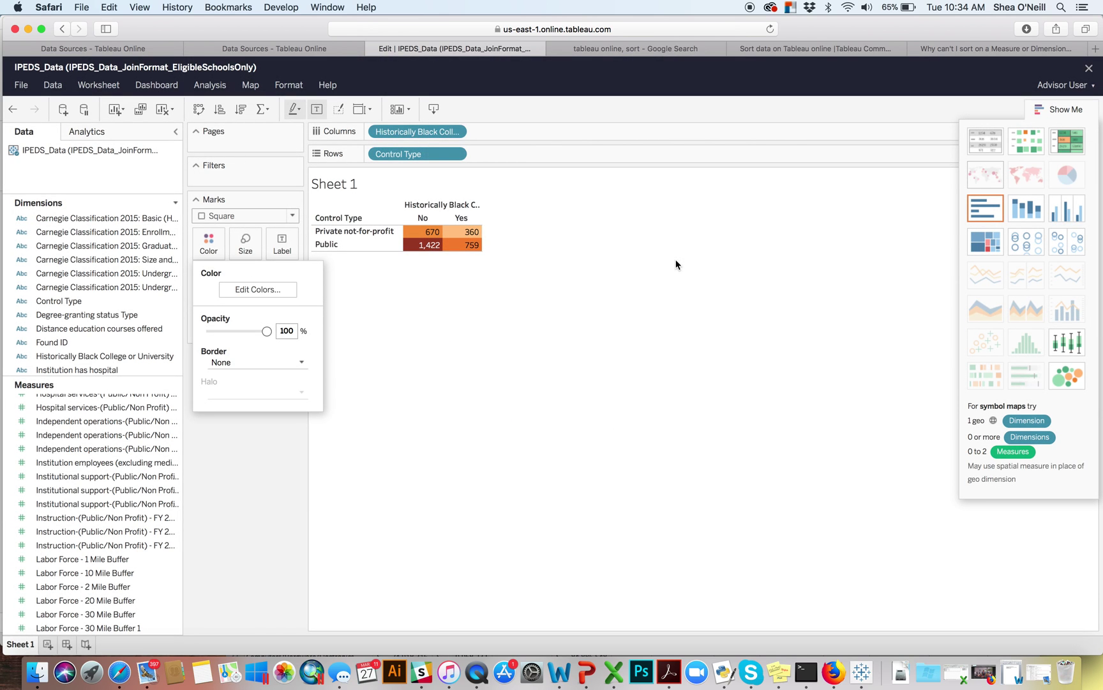
click(396, 299)
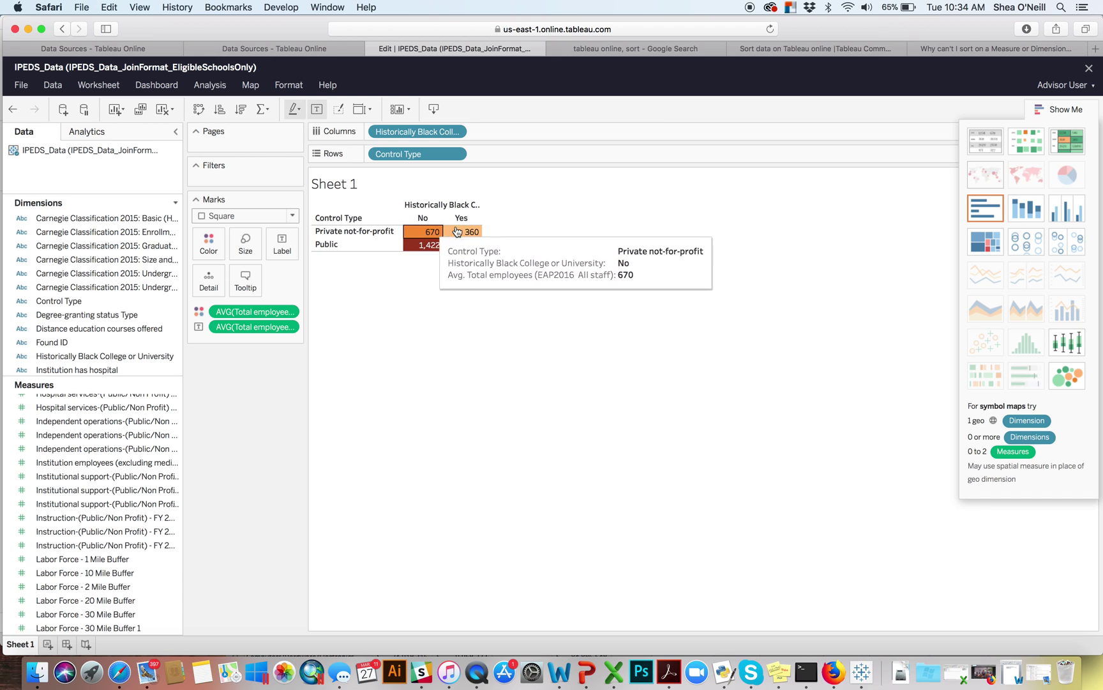